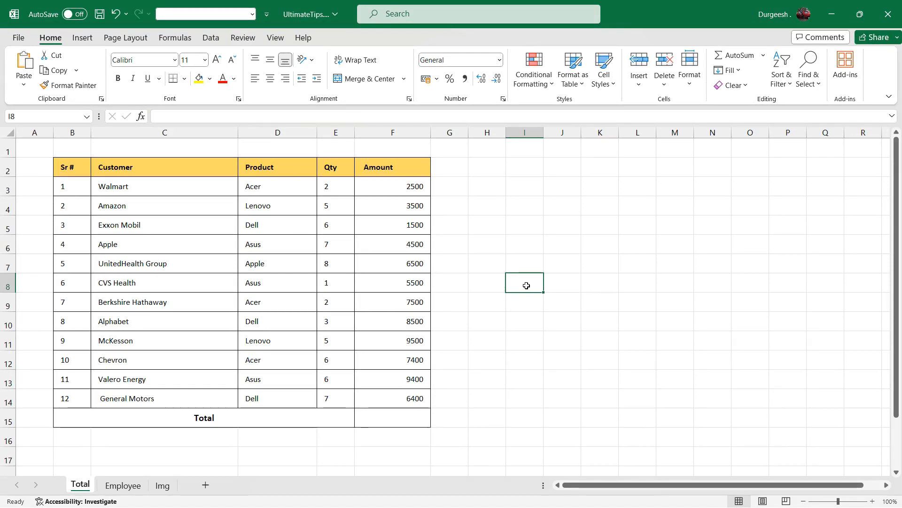
{"action": "left_click_drag", "start_coordinate": [141, 200], "coordinate": [306, 318]}
{"action": "left_click", "coordinate": [145, 162]}
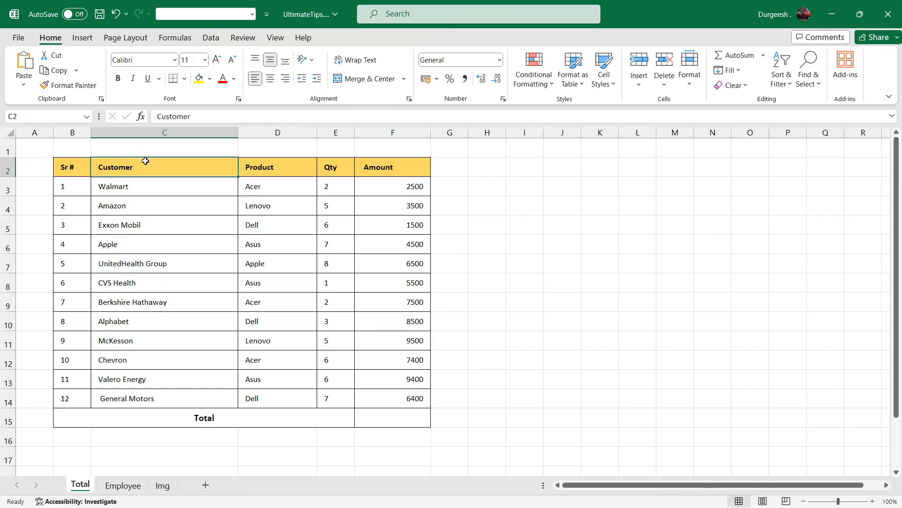
{"action": "left_click", "coordinate": [298, 168]}
{"action": "left_click", "coordinate": [334, 167]}
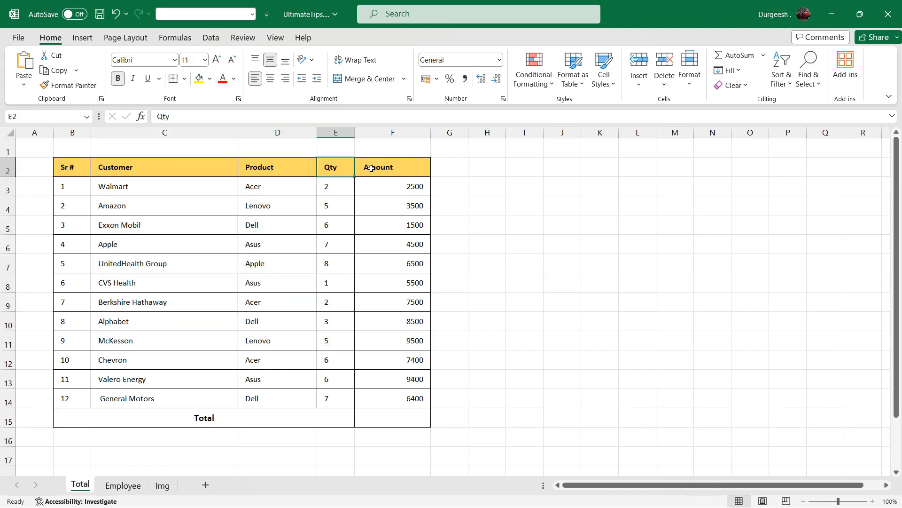
{"action": "left_click", "coordinate": [371, 169]}
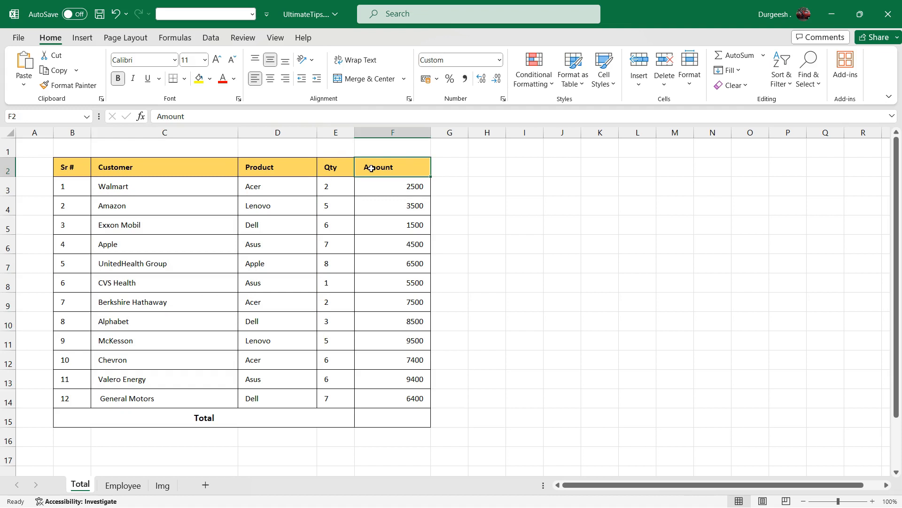
- Total the Amount values in F3:F14 with an automatic SUM formula in cell F15
{"action": "left_click", "coordinate": [369, 412]}
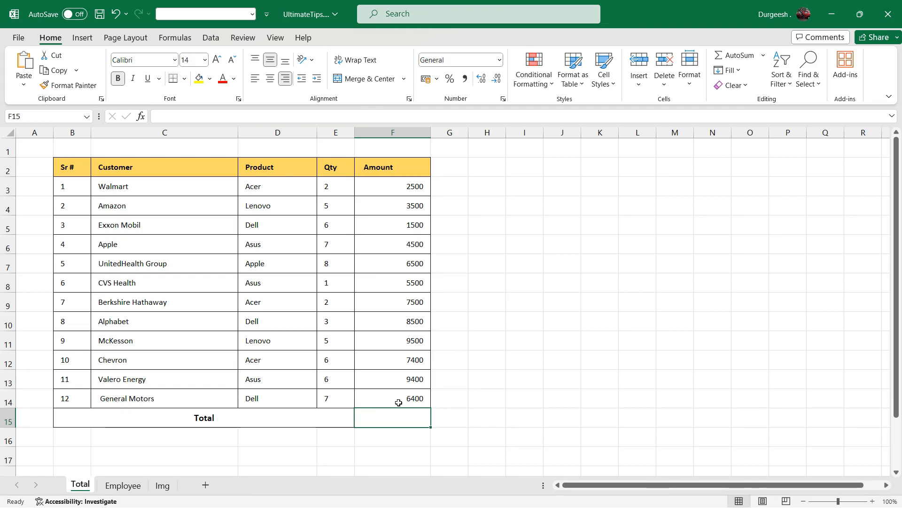
{"action": "key", "text": "alt+equal"}
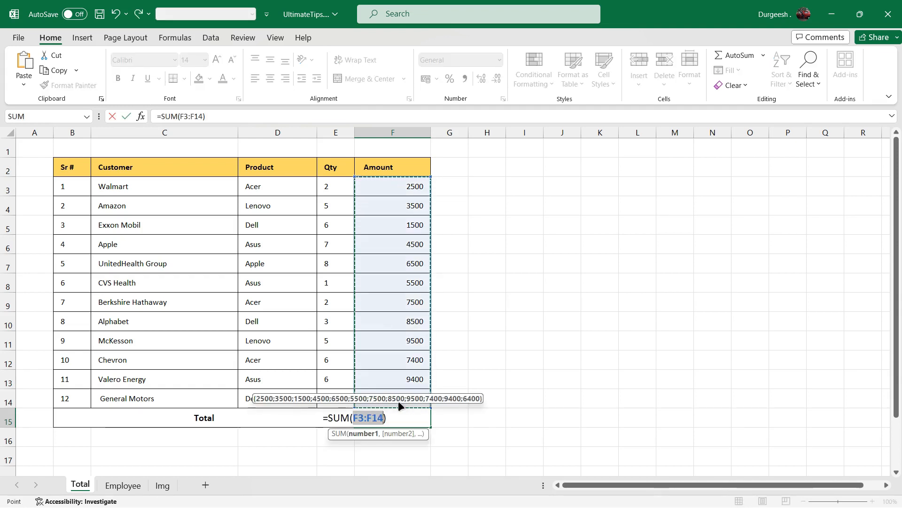
{"action": "key", "text": "Return"}
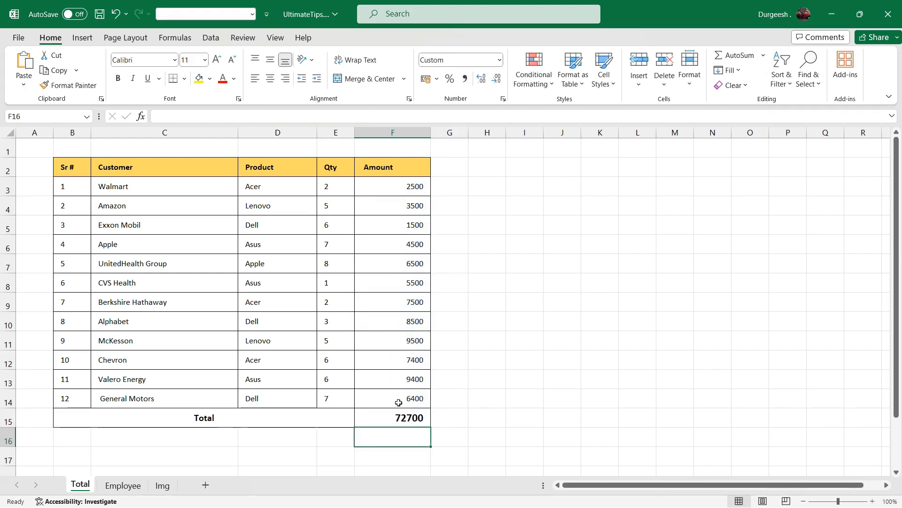
- Try clearing the amounts in F3:F14, inspect the total cell F15, and undo the deletion
{"action": "left_click", "coordinate": [412, 186]}
{"action": "left_click_drag", "start_coordinate": [411, 200], "coordinate": [393, 393]}
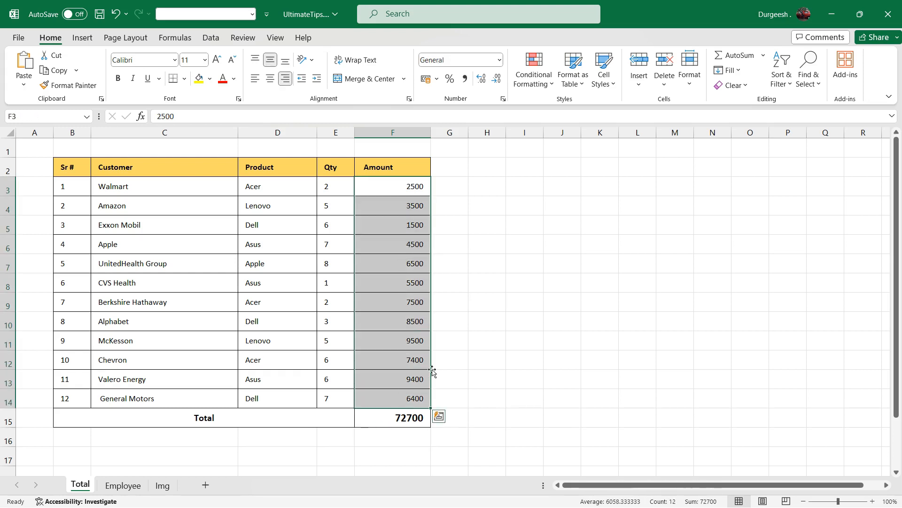
{"action": "key", "text": "Delete"}
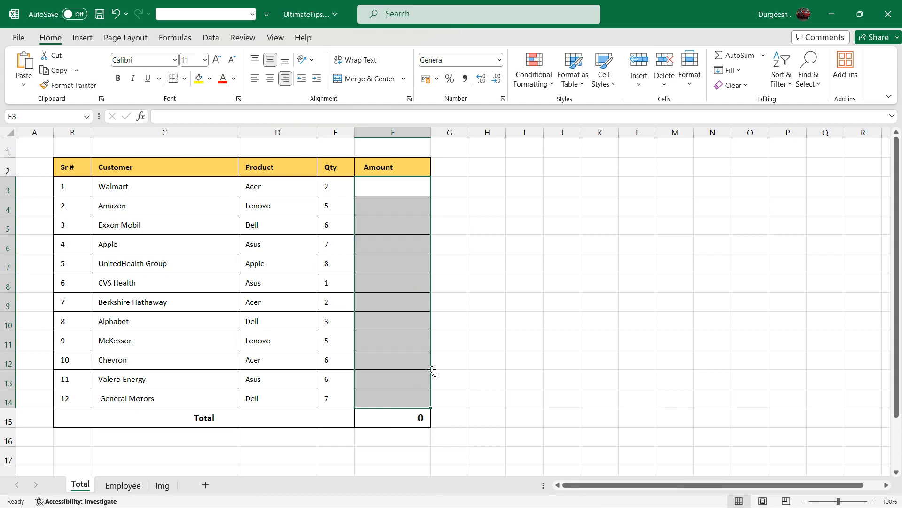
{"action": "left_click", "coordinate": [407, 420]}
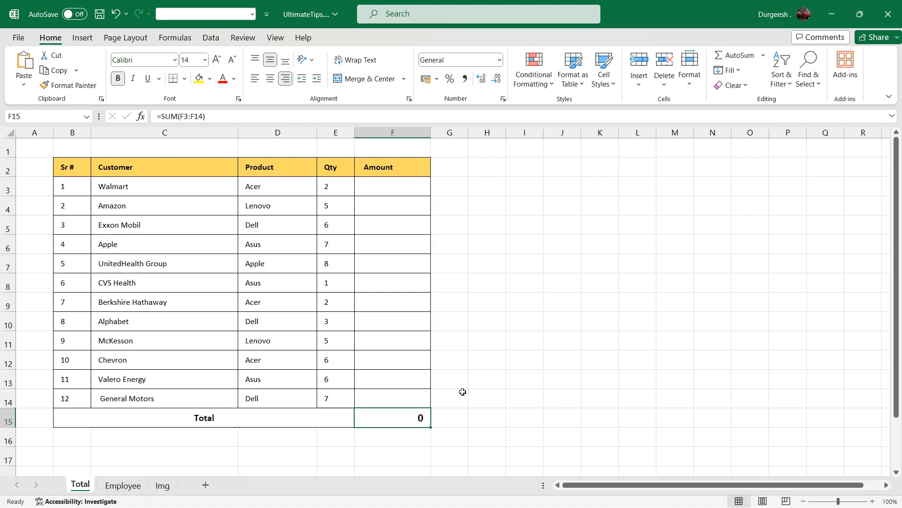
{"action": "key", "text": "ctrl+z"}
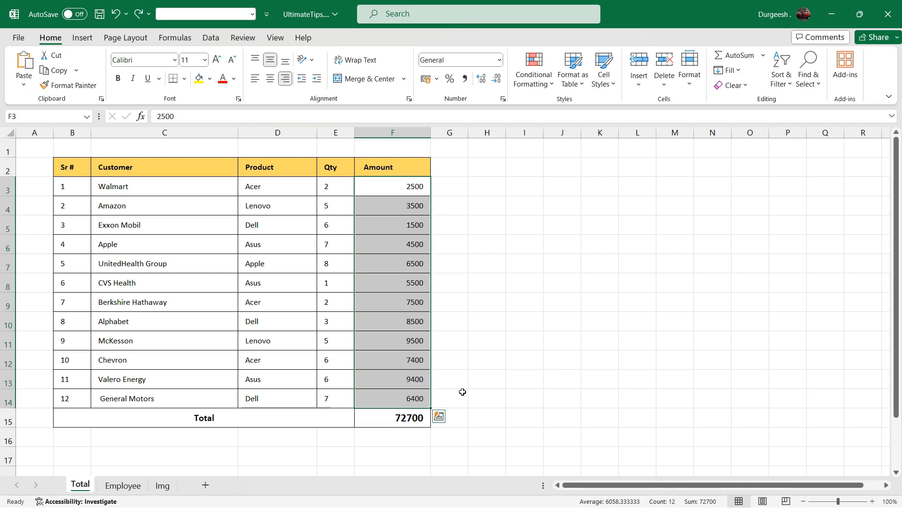
{"action": "left_click", "coordinate": [502, 373]}
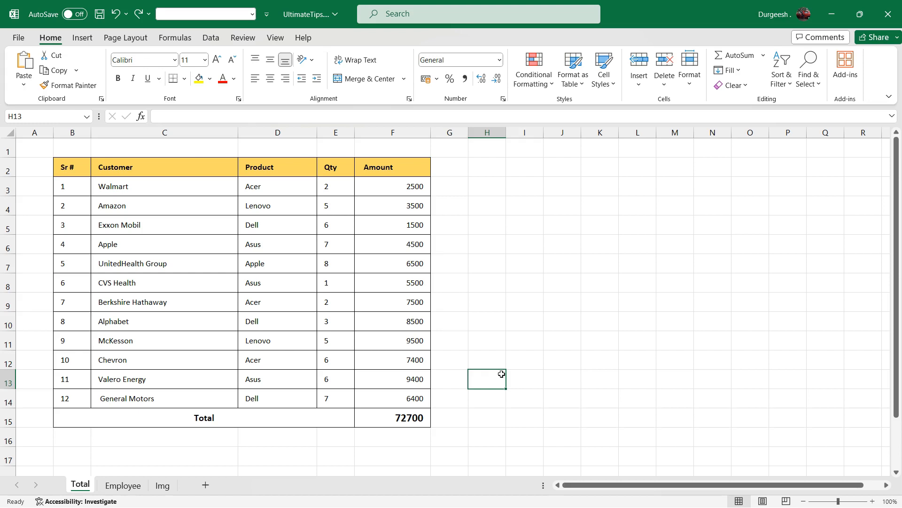
- Apply the custom number format 0;; to the total cell F15
{"action": "left_click", "coordinate": [382, 418]}
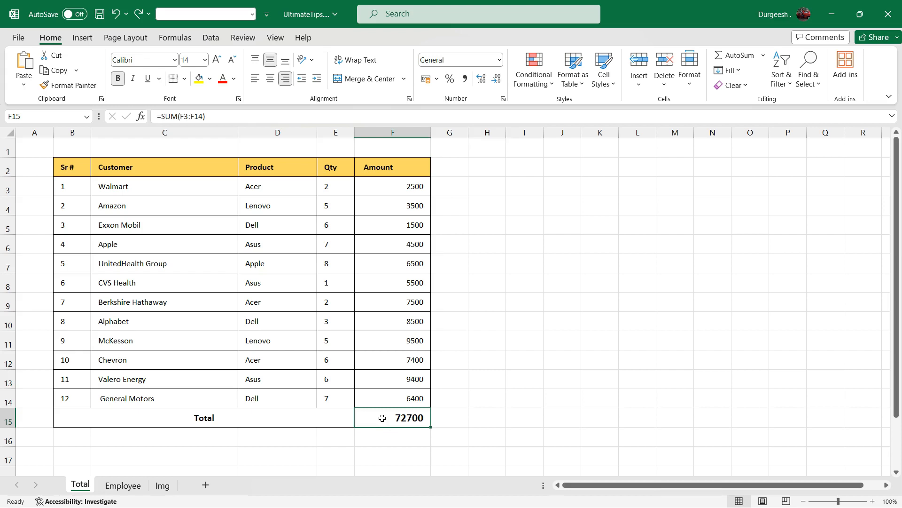
{"action": "key", "text": "ctrl+1"}
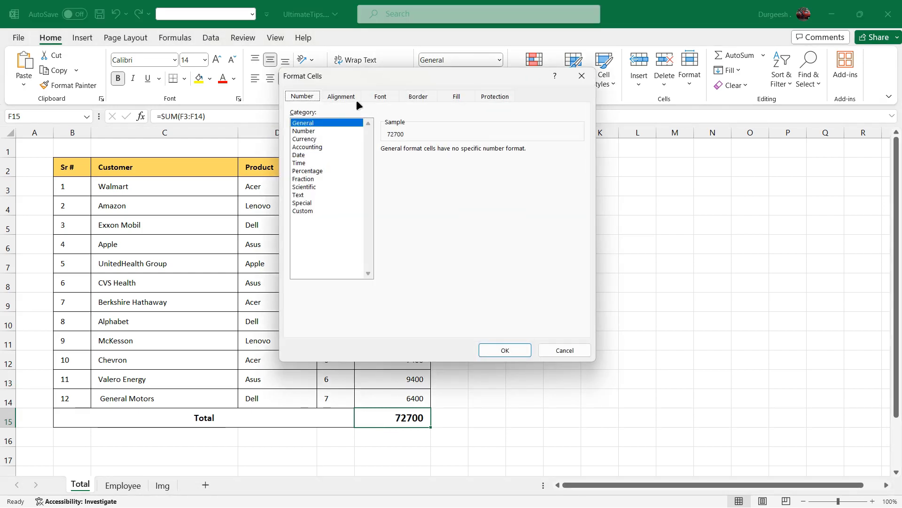
{"action": "left_click", "coordinate": [581, 77]}
{"action": "right_click", "coordinate": [412, 417]}
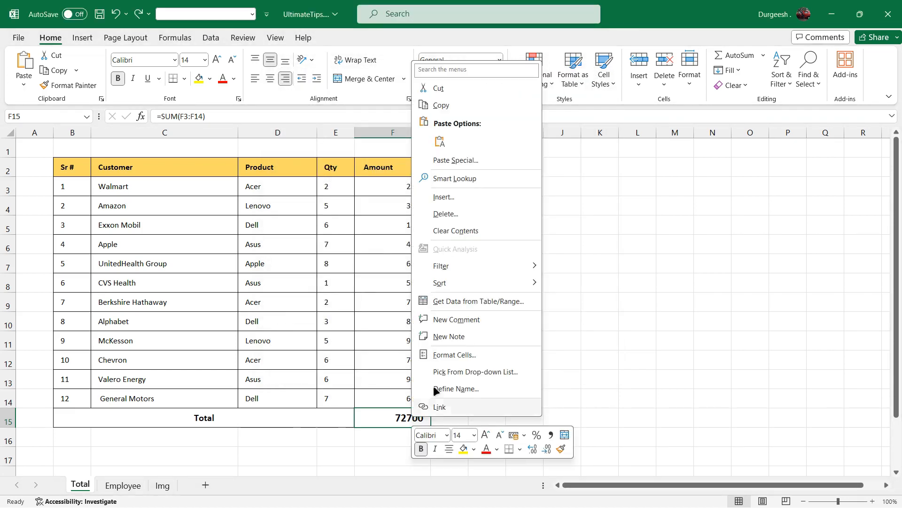
{"action": "left_click", "coordinate": [452, 354]}
{"action": "left_click_drag", "start_coordinate": [423, 207], "coordinate": [420, 124]}
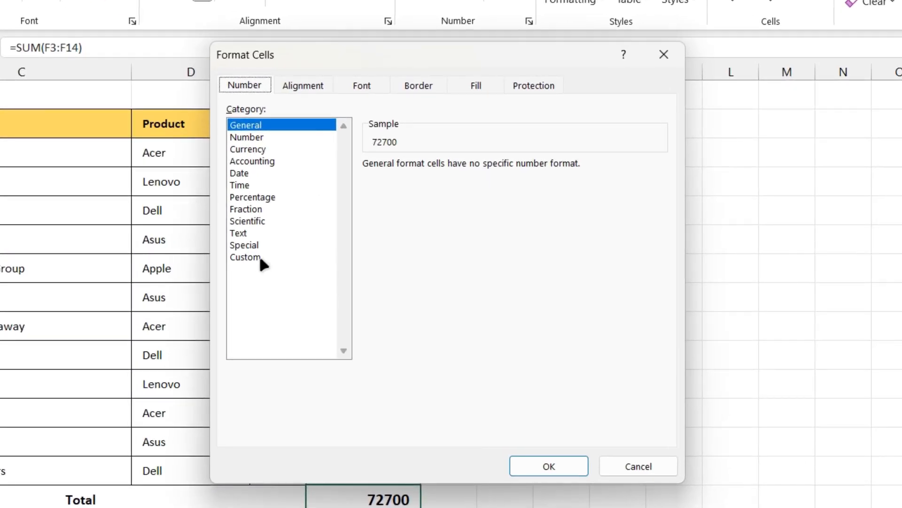
{"action": "left_click", "coordinate": [251, 260]}
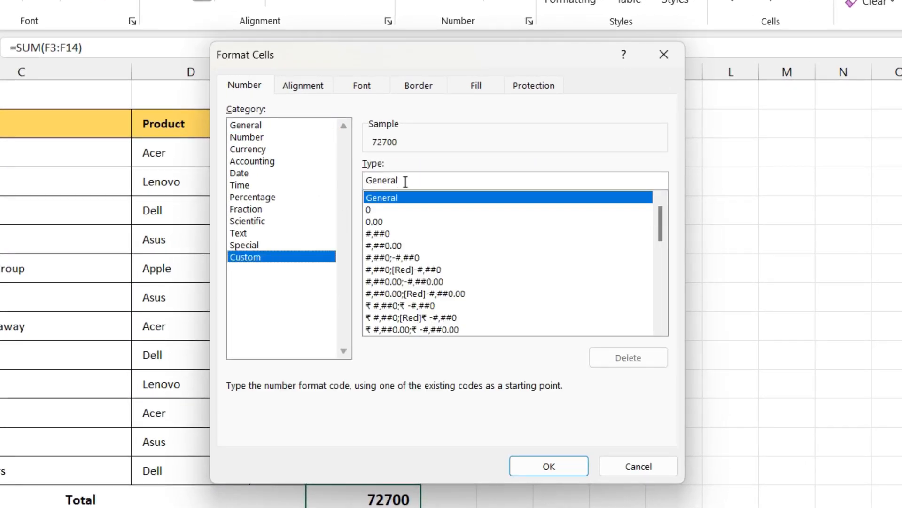
{"action": "left_click_drag", "start_coordinate": [407, 182], "coordinate": [356, 183]}
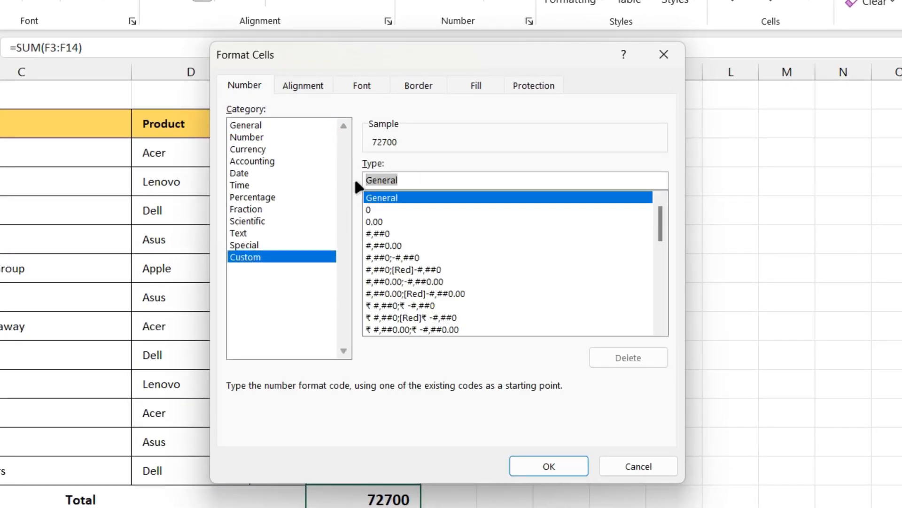
{"action": "key", "text": "BackSpace"}
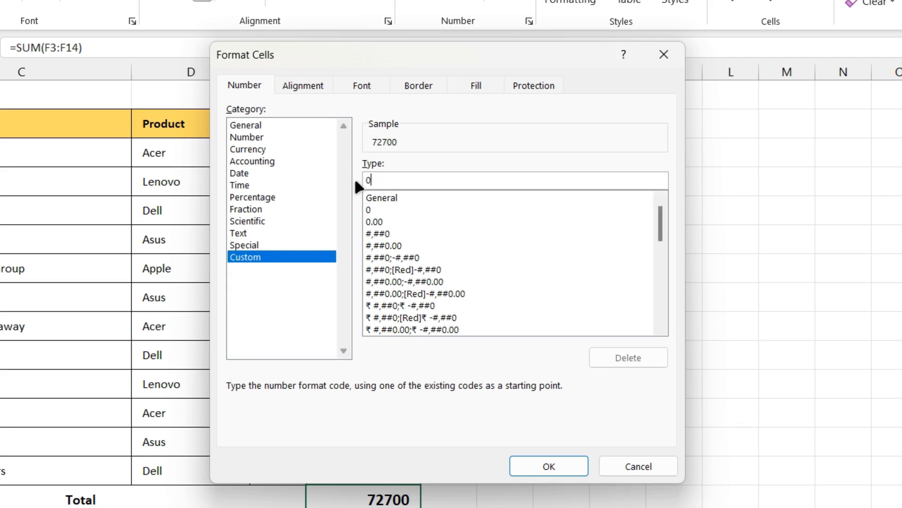
{"action": "type", "text": "0;;"}
{"action": "left_click", "coordinate": [541, 467]}
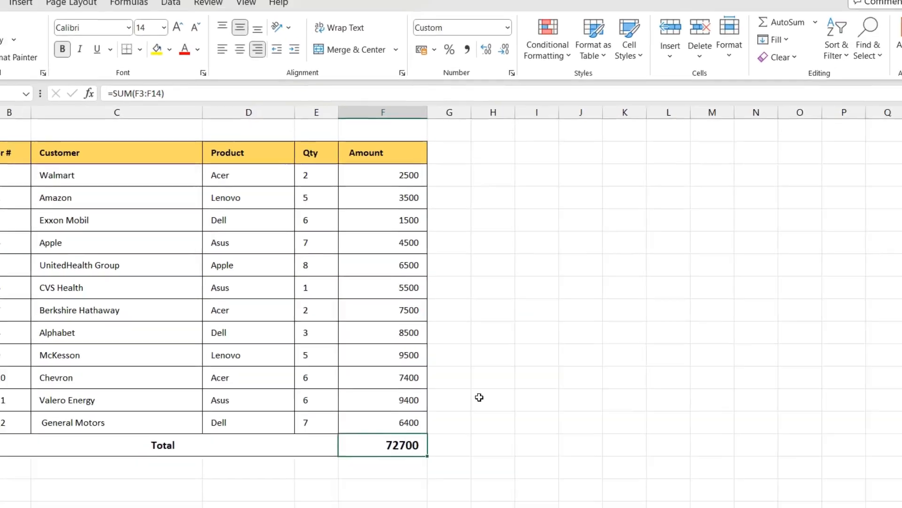
{"action": "left_click", "coordinate": [487, 440]}
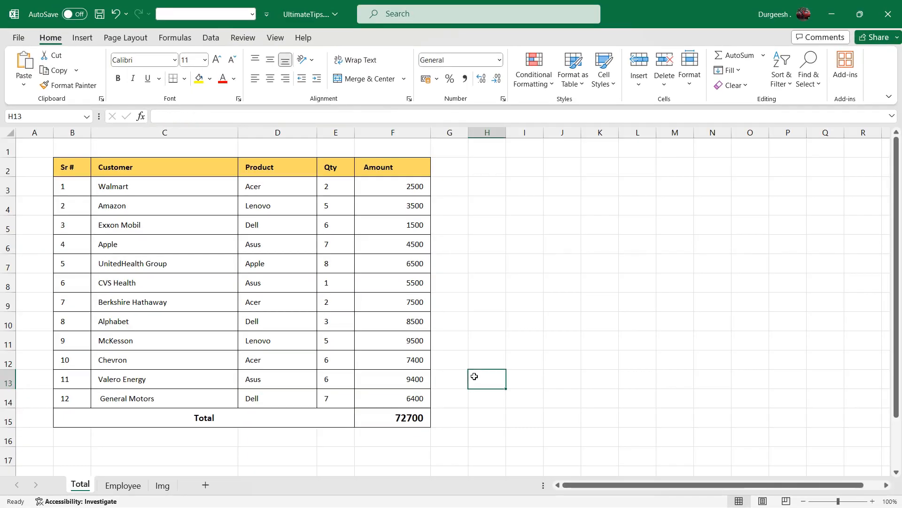
- Clear all the amounts in F3:F14 and check the total cell F15
{"action": "left_click_drag", "start_coordinate": [400, 189], "coordinate": [399, 392]}
{"action": "key", "text": "Delete"}
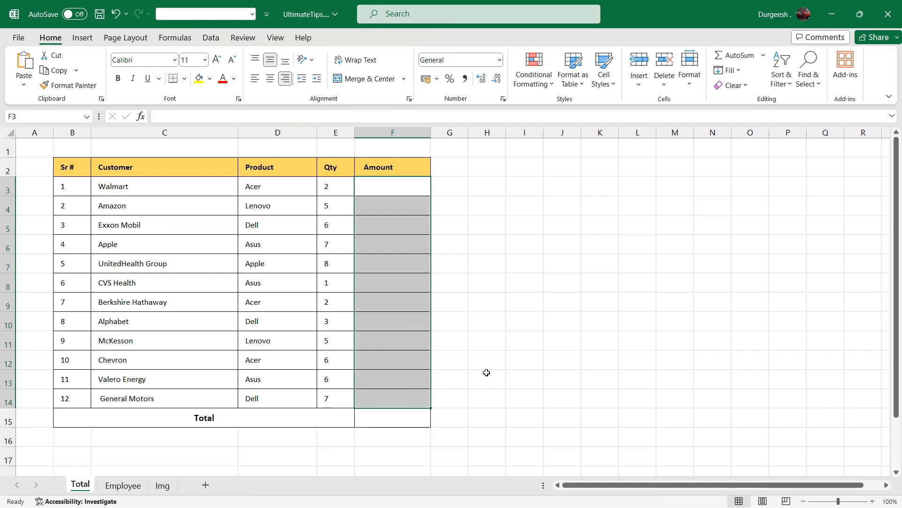
{"action": "left_click", "coordinate": [399, 417]}
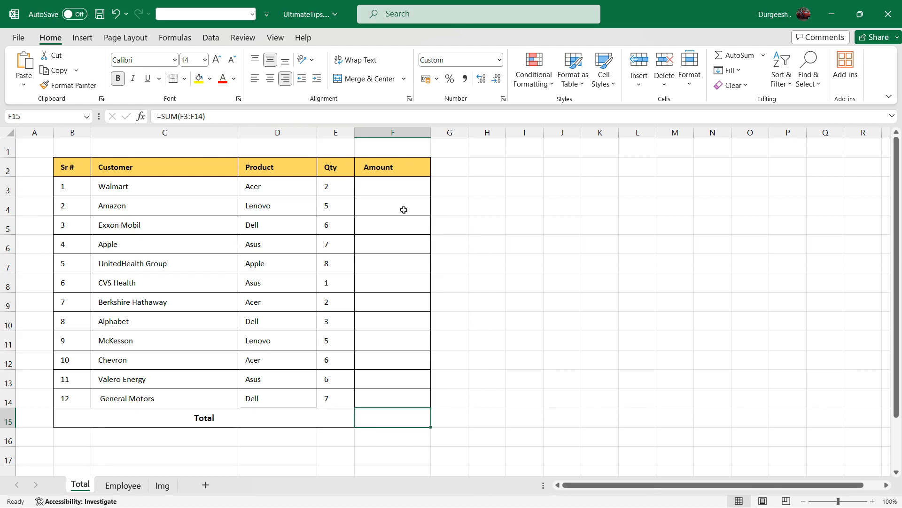
- Enter the test amounts 1, 2, 3 and 5 in F3:F6 to check the total, and clear them again
{"action": "left_click", "coordinate": [394, 189]}
{"action": "type", "text": "1"}
{"action": "key", "text": "Return"}
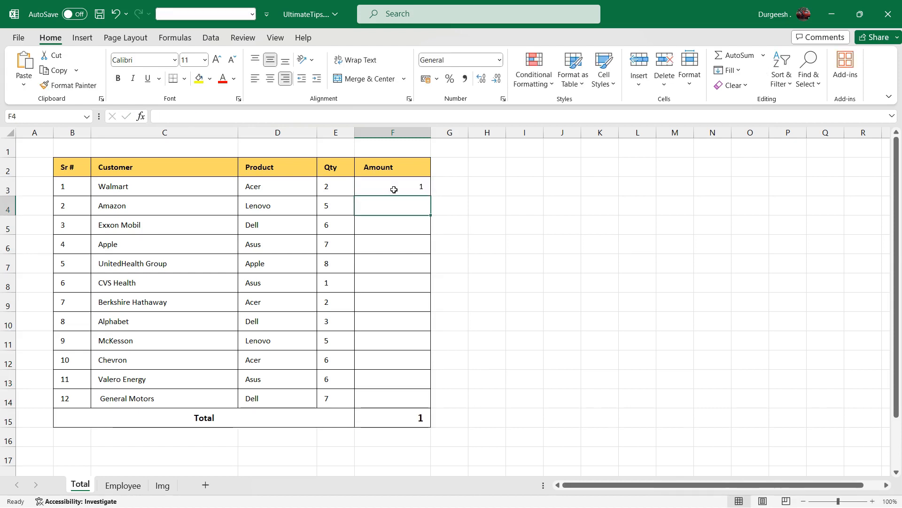
{"action": "type", "text": "2"}
{"action": "key", "text": "Return"}
{"action": "type", "text": "3"}
{"action": "key", "text": "Return"}
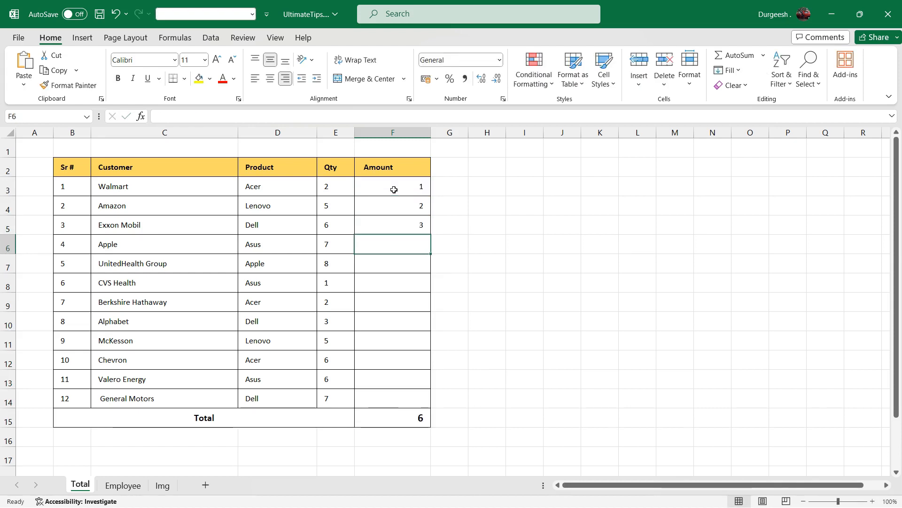
{"action": "type", "text": "5"}
{"action": "key", "text": "Return"}
{"action": "left_click_drag", "start_coordinate": [394, 190], "coordinate": [392, 242]}
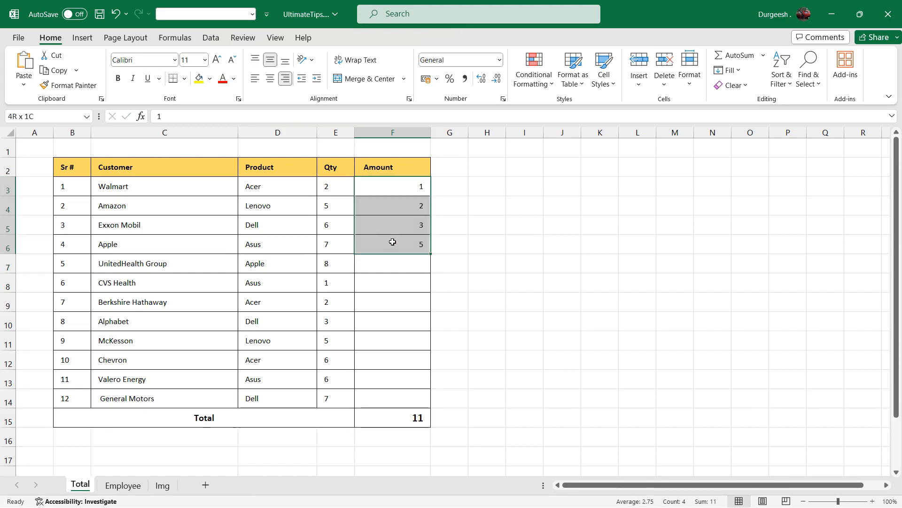
{"action": "key", "text": "Delete"}
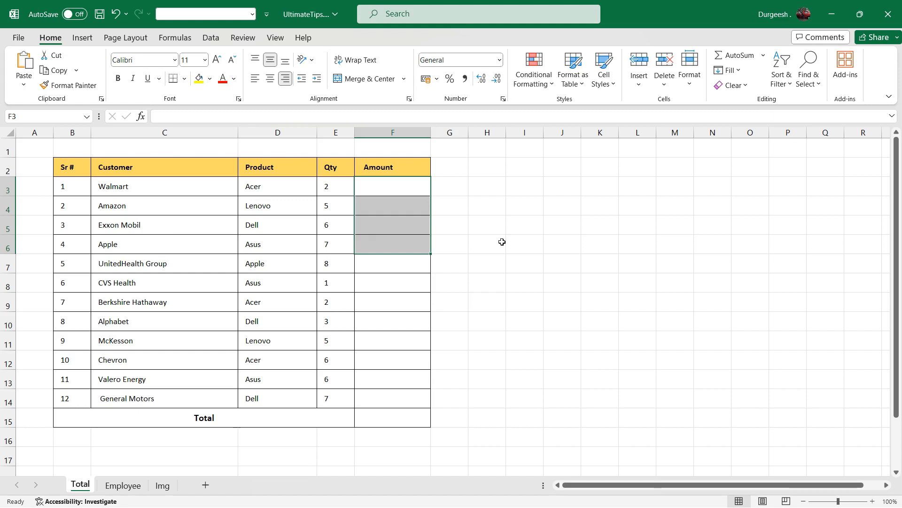
- Open the Employee sheet and browse its records to the last row and back to the first record
{"action": "left_click", "coordinate": [124, 486]}
{"action": "left_click", "coordinate": [292, 262]}
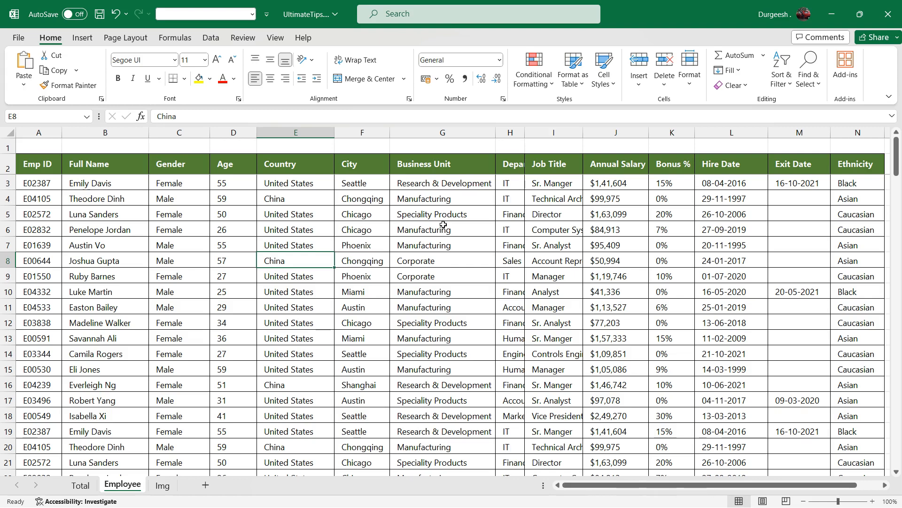
{"action": "scroll", "coordinate": [423, 282], "scroll_direction": "down", "scroll_amount": 14}
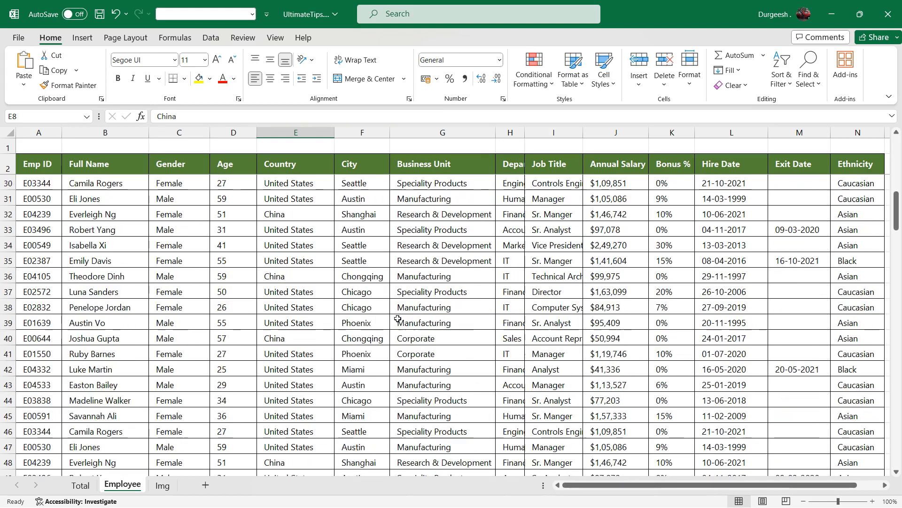
{"action": "left_click", "coordinate": [177, 304]}
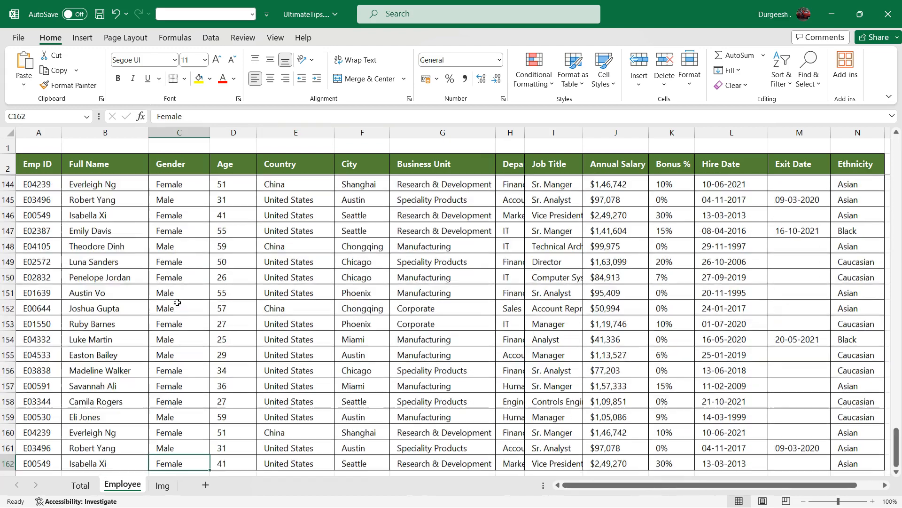
{"action": "key", "text": "ctrl+Down"}
{"action": "key", "text": "ctrl+Up"}
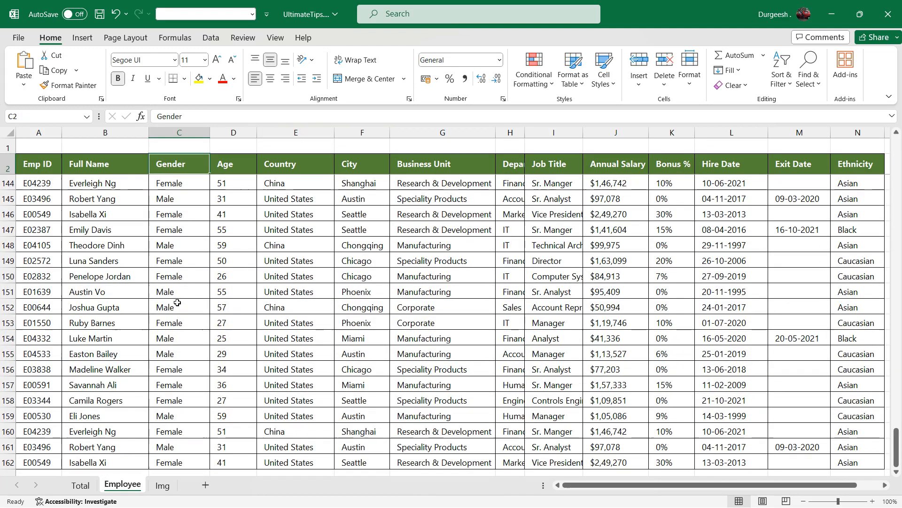
{"action": "key", "text": "Down"}
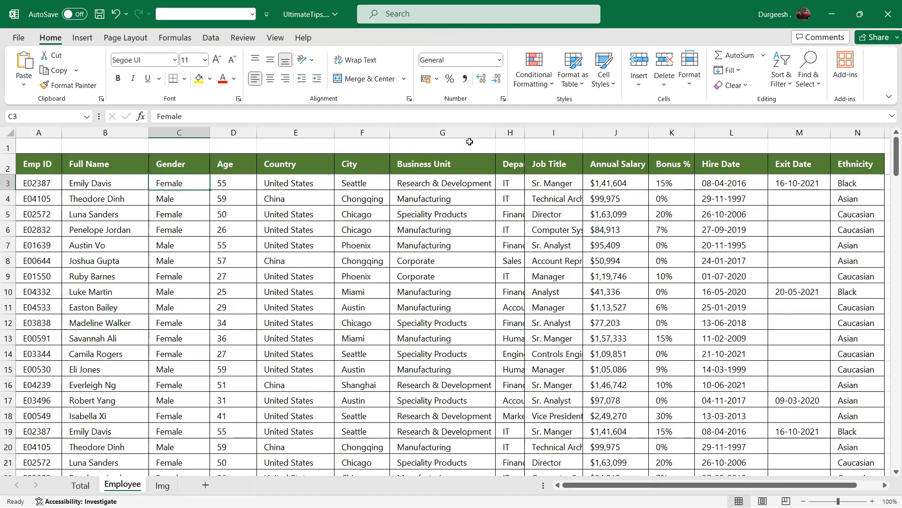
- Hide the Business Unit, Annual Salary and Exit Date columns (G, J and M) of the Employee sheet
{"action": "left_click", "coordinate": [433, 129]}
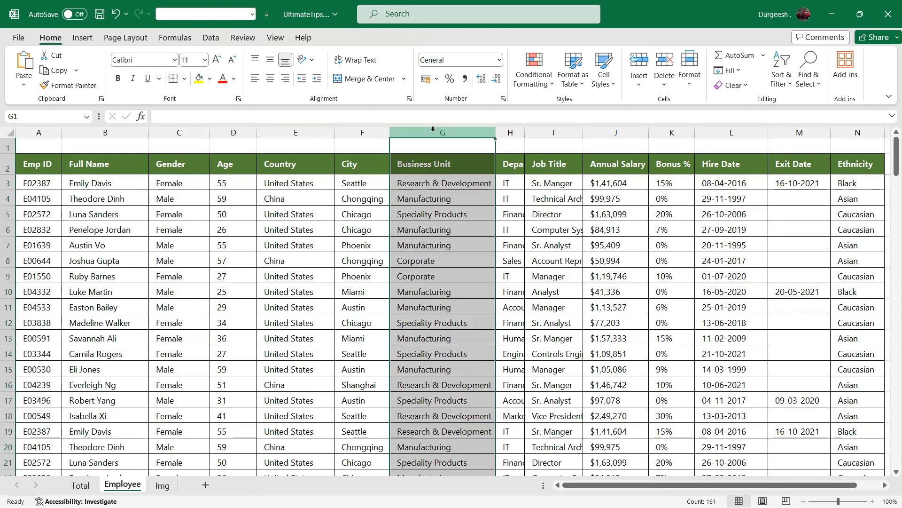
{"action": "left_click", "coordinate": [621, 134], "text": "ctrl"}
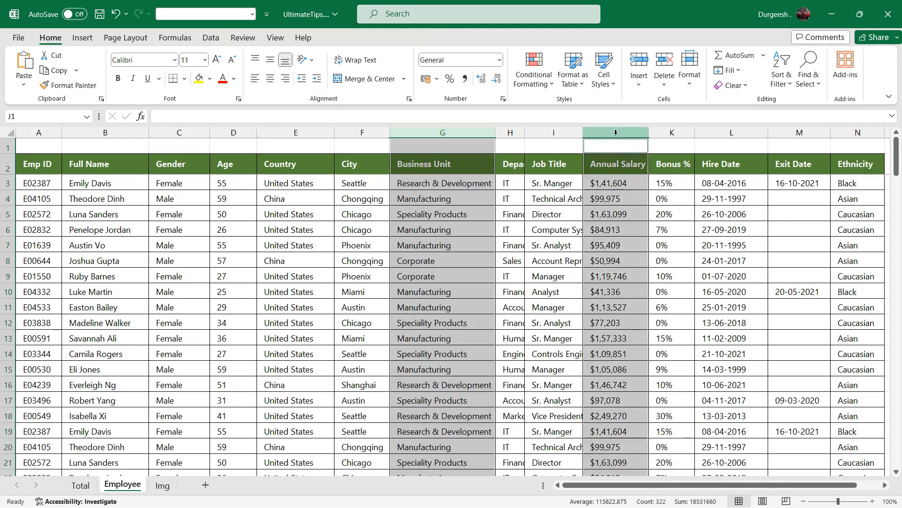
{"action": "left_click", "coordinate": [781, 133], "text": "ctrl"}
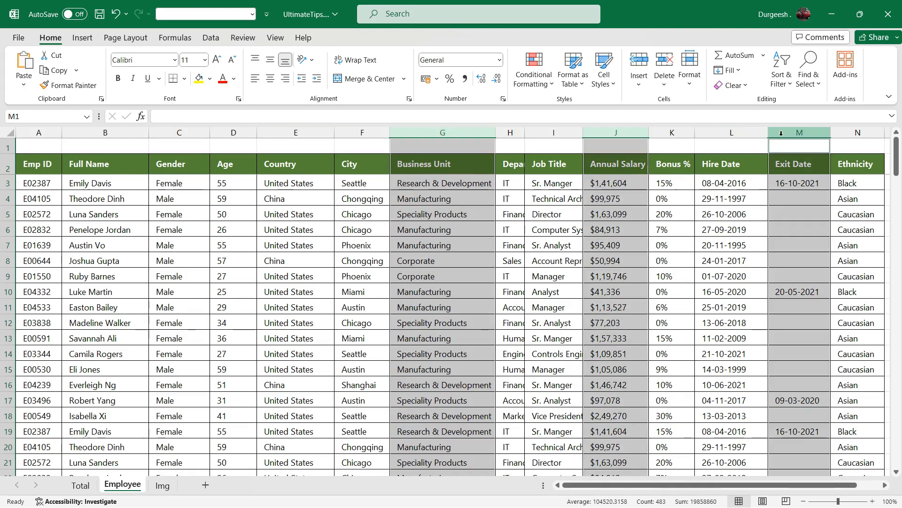
{"action": "right_click", "coordinate": [462, 128]}
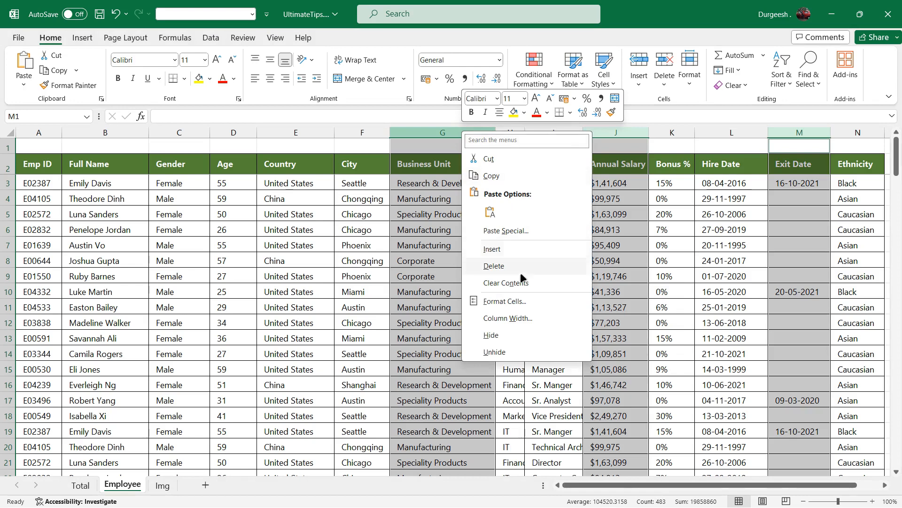
{"action": "left_click", "coordinate": [504, 334]}
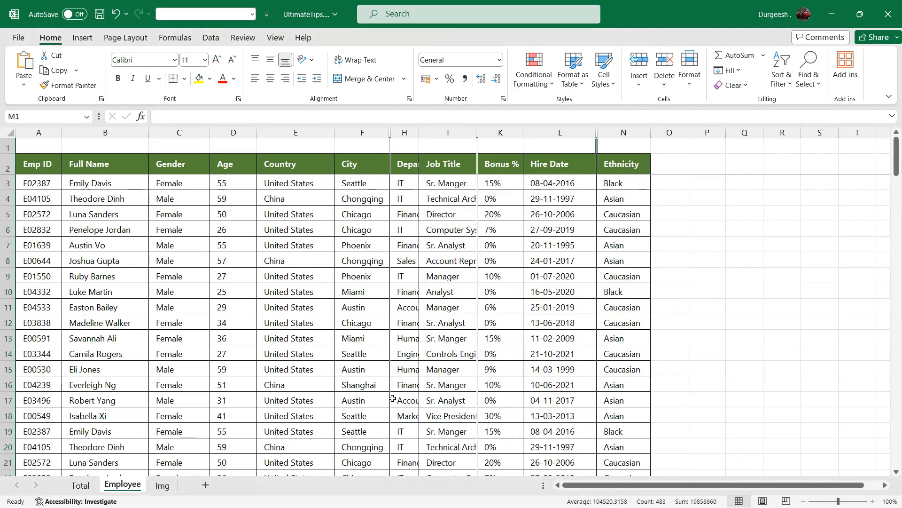
- Hide rows 24 to 36 of the Employee sheet
{"action": "scroll", "coordinate": [230, 329], "scroll_direction": "down", "scroll_amount": 5}
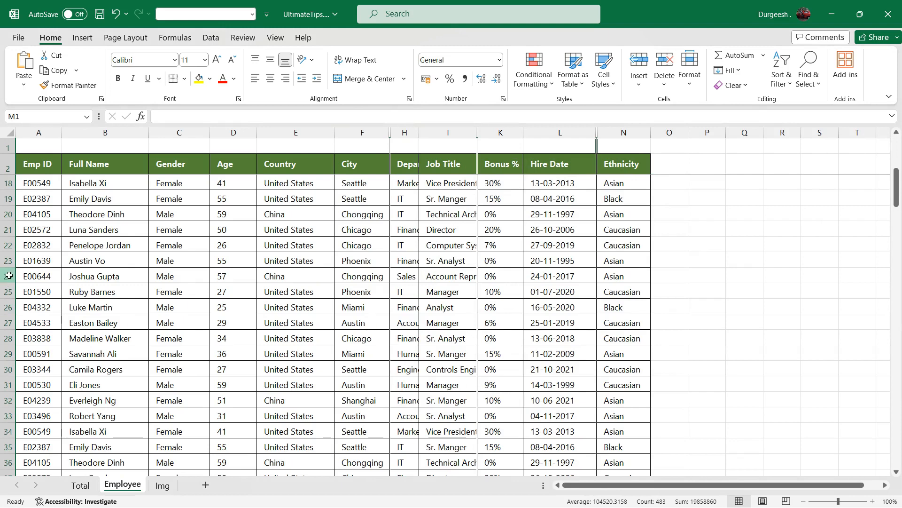
{"action": "left_click_drag", "start_coordinate": [8, 276], "coordinate": [13, 464]}
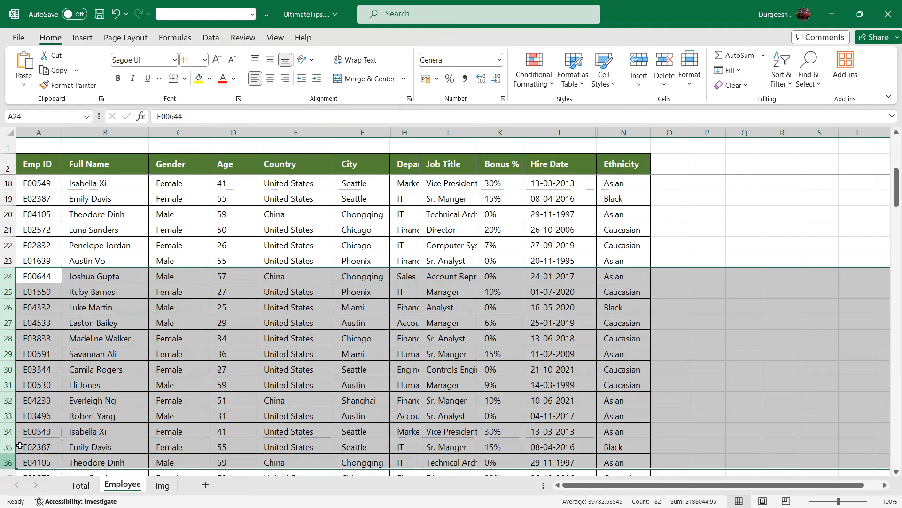
{"action": "right_click", "coordinate": [8, 339]}
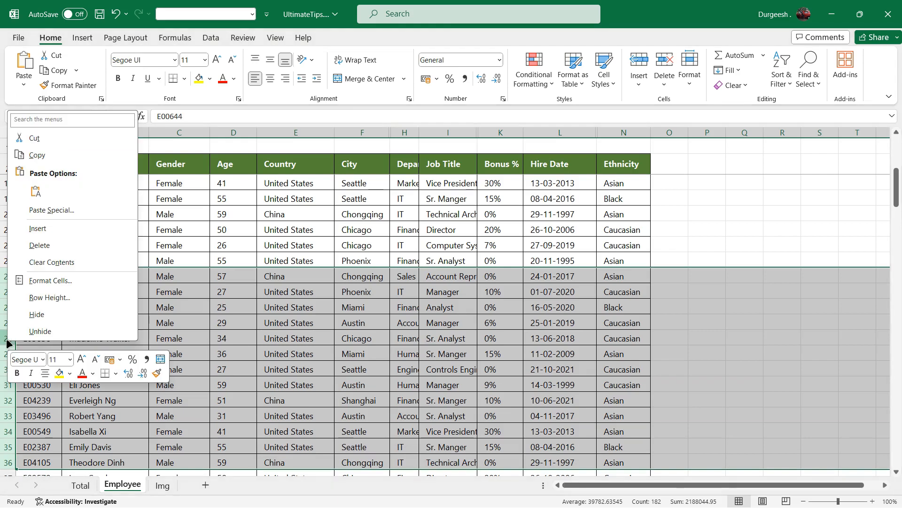
{"action": "left_click", "coordinate": [42, 315]}
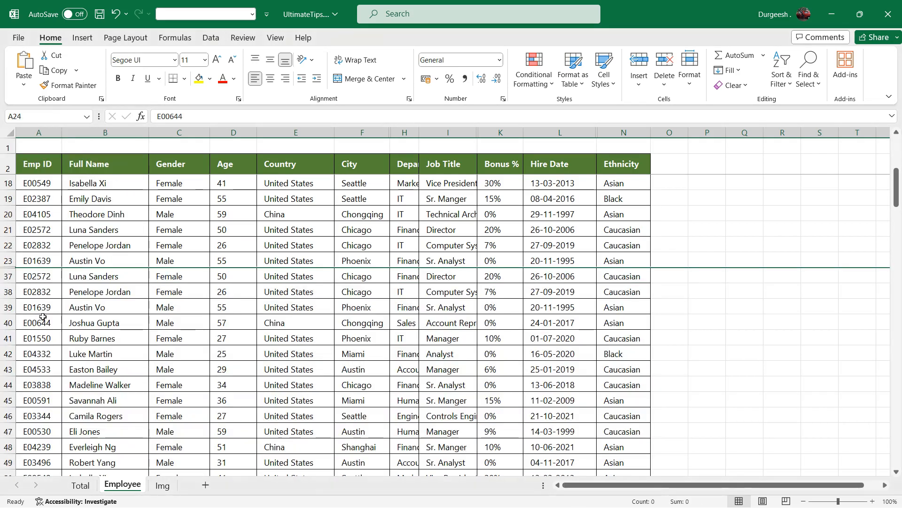
{"action": "left_click", "coordinate": [310, 362]}
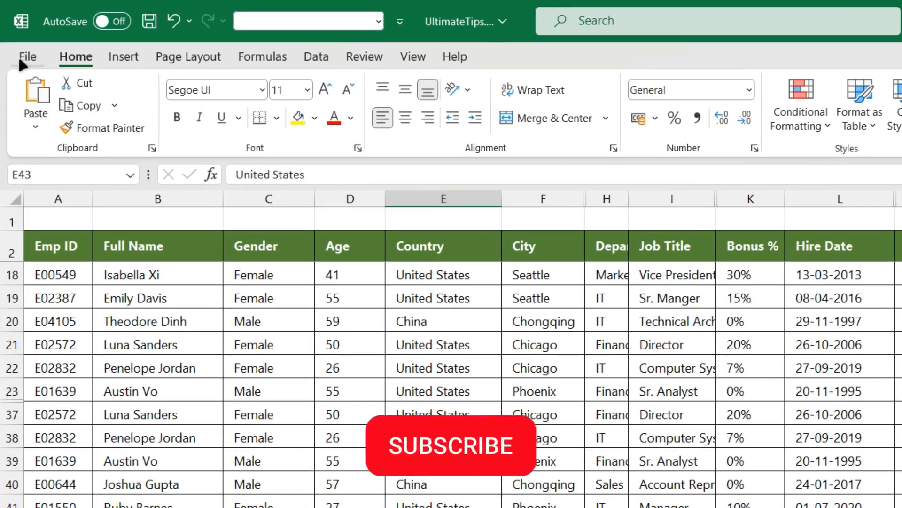
- Open the Document Inspector for the workbook, agreeing to save the changes first
{"action": "left_click", "coordinate": [21, 62]}
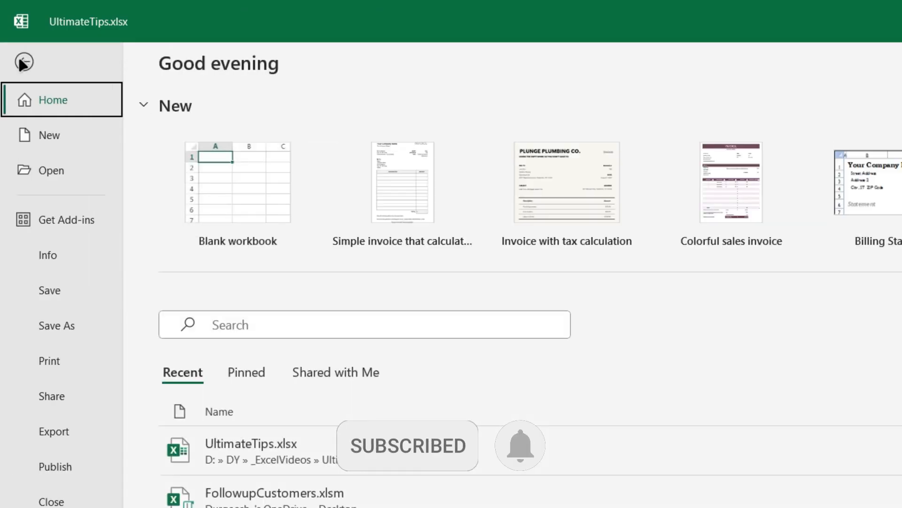
{"action": "left_click", "coordinate": [49, 260]}
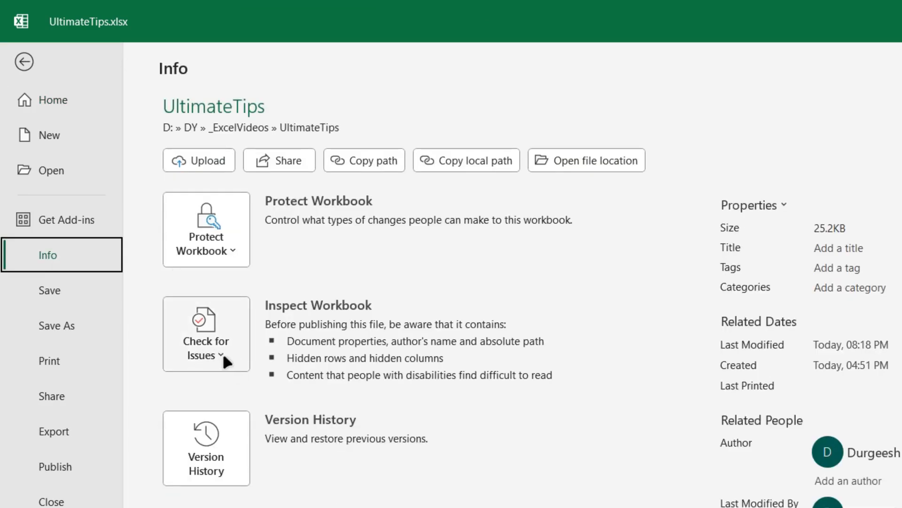
{"action": "left_click", "coordinate": [222, 361]}
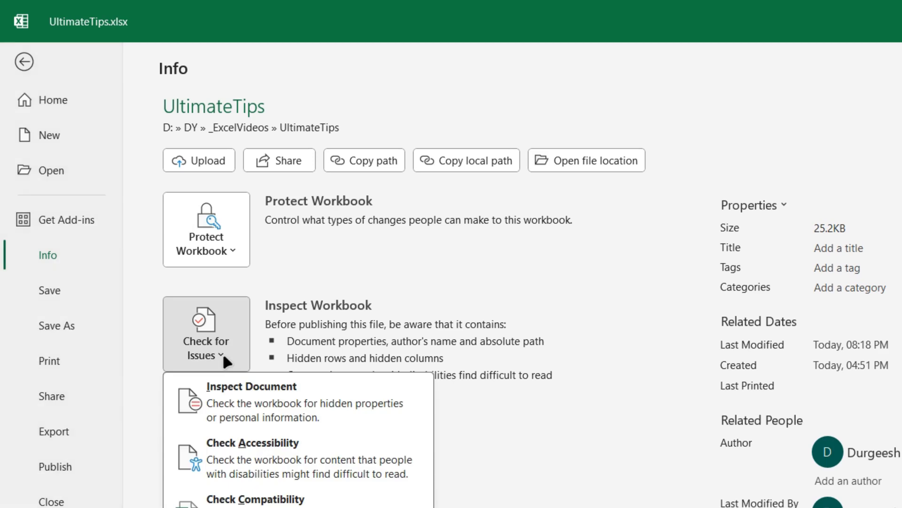
{"action": "left_click", "coordinate": [253, 402]}
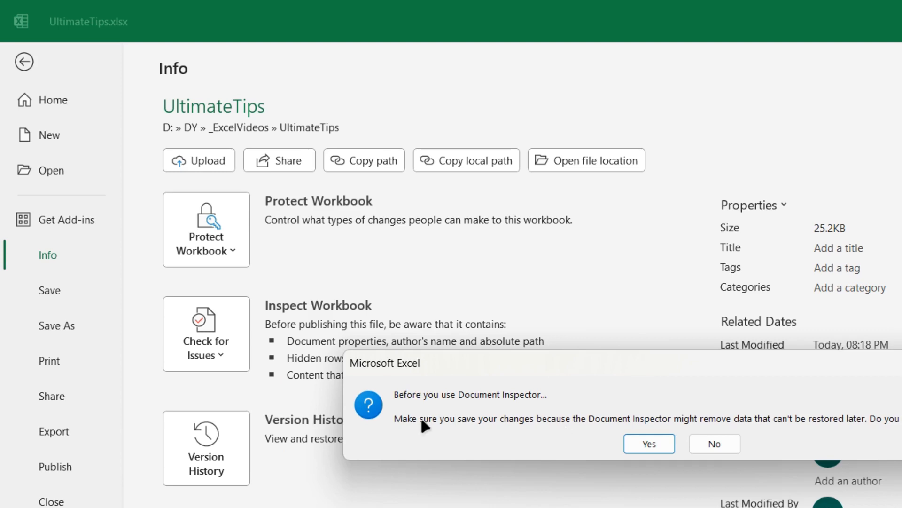
{"action": "left_click", "coordinate": [649, 444]}
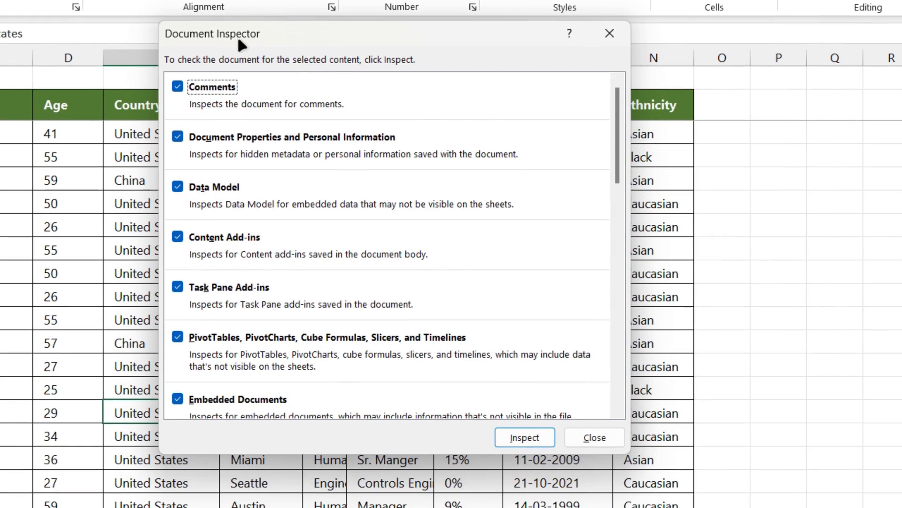
- Inspect the workbook with all content checks enabled and review the results for Hidden Rows and Columns
{"action": "scroll", "coordinate": [476, 186], "scroll_direction": "down", "scroll_amount": 8}
{"action": "scroll", "coordinate": [477, 187], "scroll_direction": "down", "scroll_amount": 3}
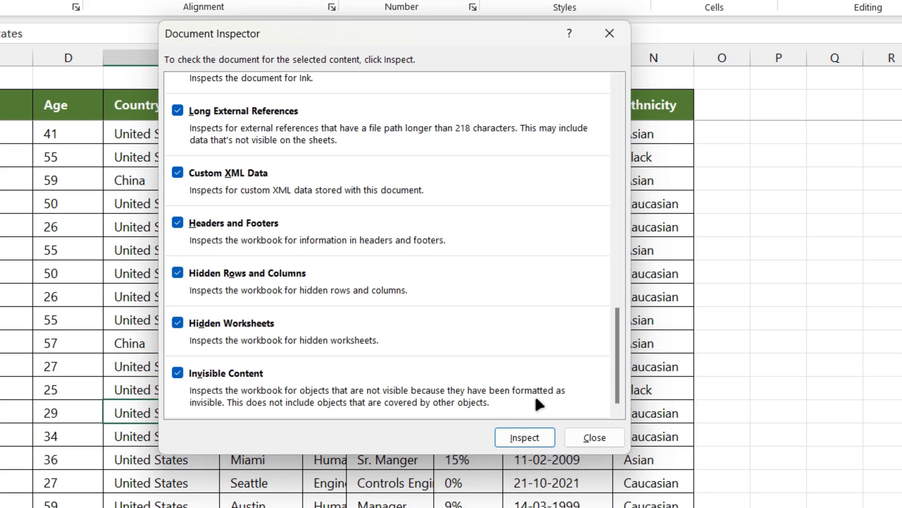
{"action": "left_click", "coordinate": [525, 438]}
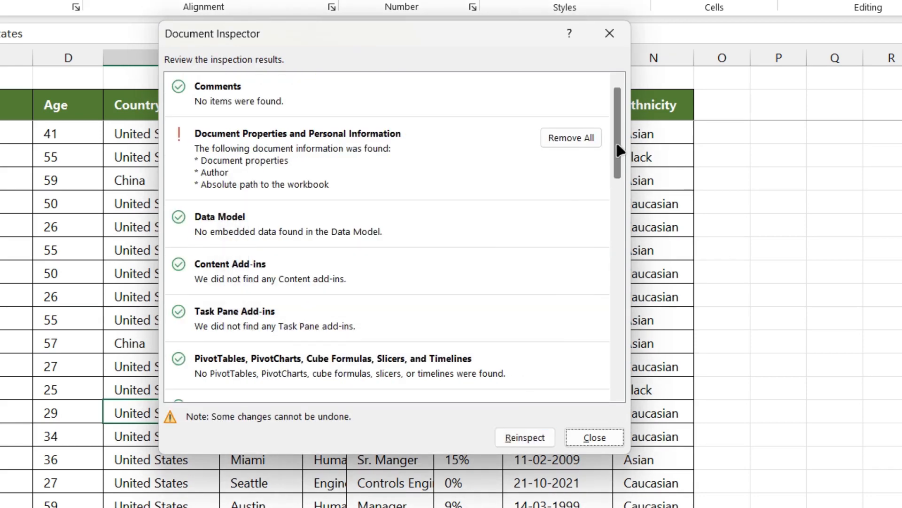
{"action": "left_click_drag", "start_coordinate": [618, 147], "coordinate": [614, 369]}
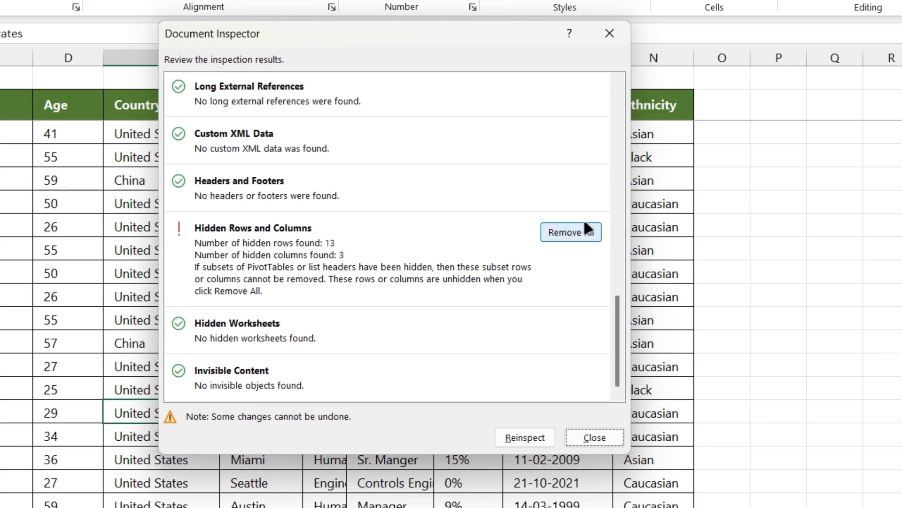
- Remove all hidden rows and columns from the workbook and close the Document Inspector
{"action": "left_click", "coordinate": [576, 232]}
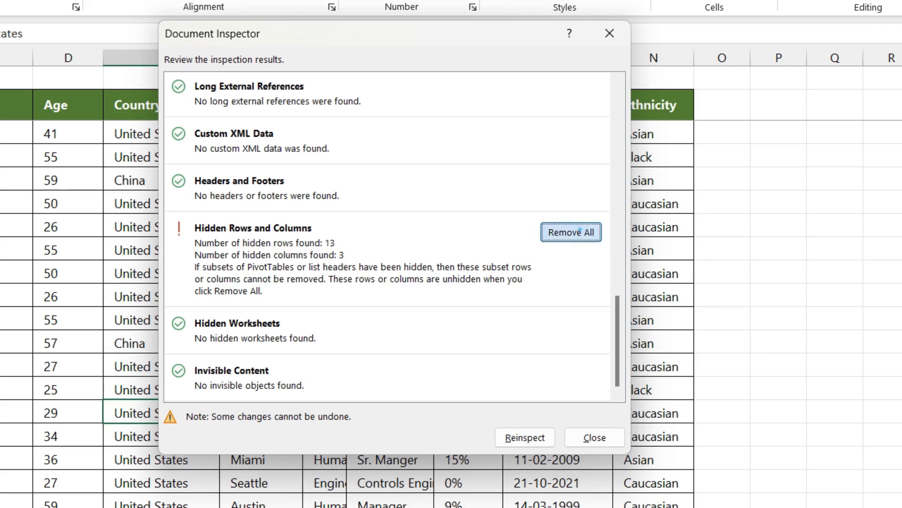
{"action": "left_click", "coordinate": [595, 435]}
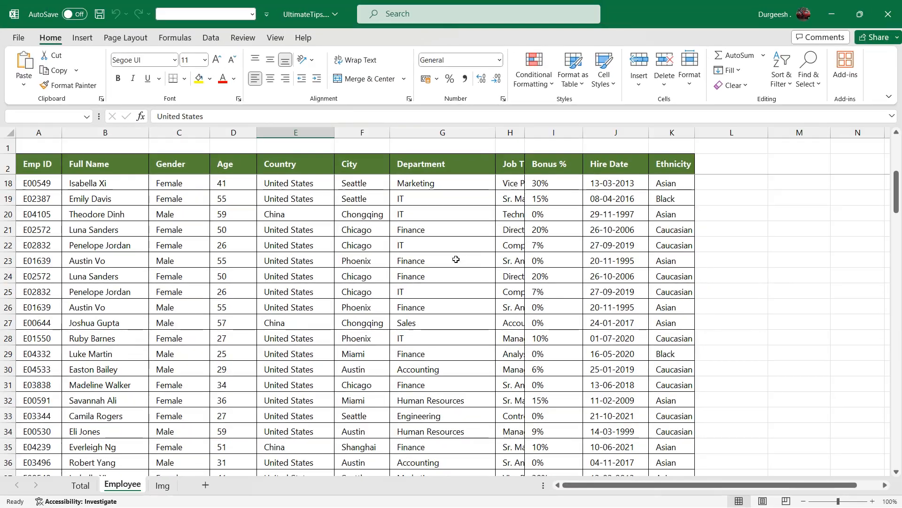
{"action": "left_click", "coordinate": [359, 259]}
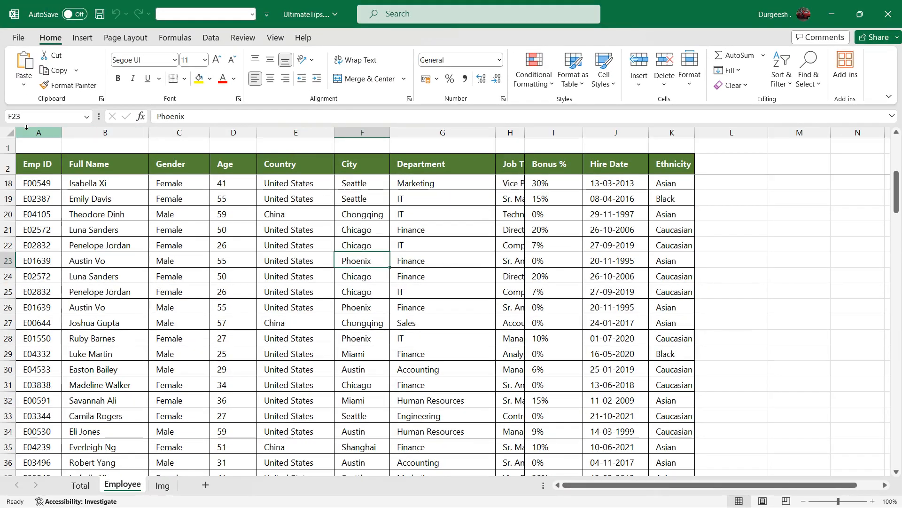
- Try to unhide columns across A to K of the Employee sheet to check for remaining hidden ones
{"action": "left_click_drag", "start_coordinate": [40, 132], "coordinate": [672, 132]}
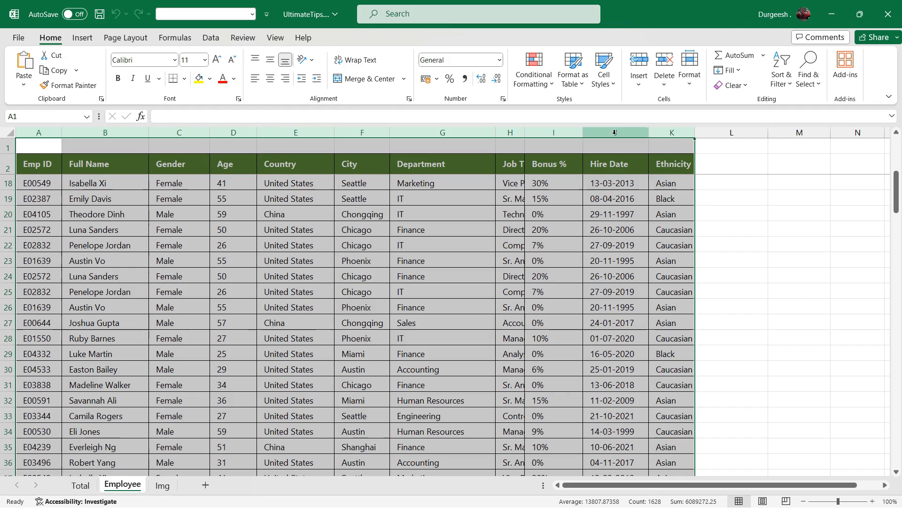
{"action": "right_click", "coordinate": [566, 133]}
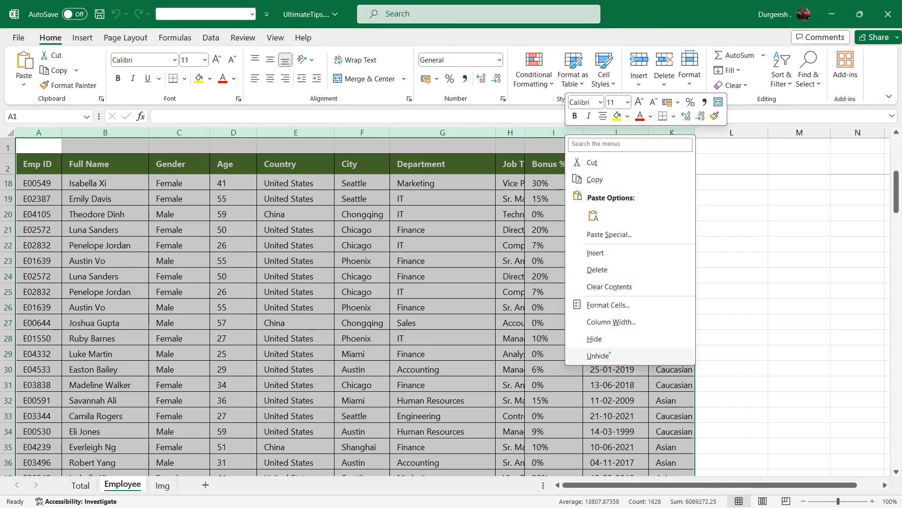
{"action": "left_click", "coordinate": [610, 354]}
{"action": "left_click", "coordinate": [560, 229]}
- Widen the Job Title column (H) so its entries can be read, and review the employee rows
{"action": "left_click_drag", "start_coordinate": [525, 132], "coordinate": [575, 348]}
{"action": "scroll", "coordinate": [67, 301], "scroll_direction": "down", "scroll_amount": 5}
{"action": "scroll", "coordinate": [66, 301], "scroll_direction": "up", "scroll_amount": 10}
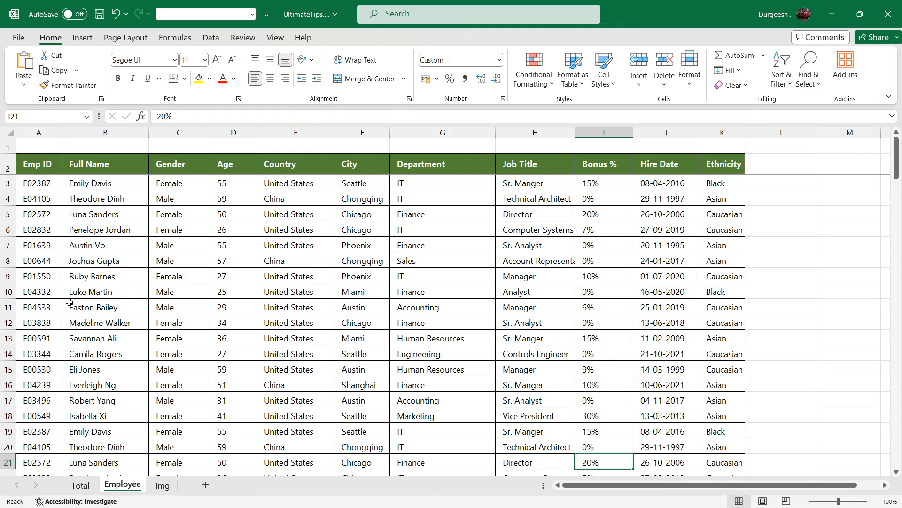
- Switch to the Total sheet and select cell D12
{"action": "left_click", "coordinate": [80, 486]}
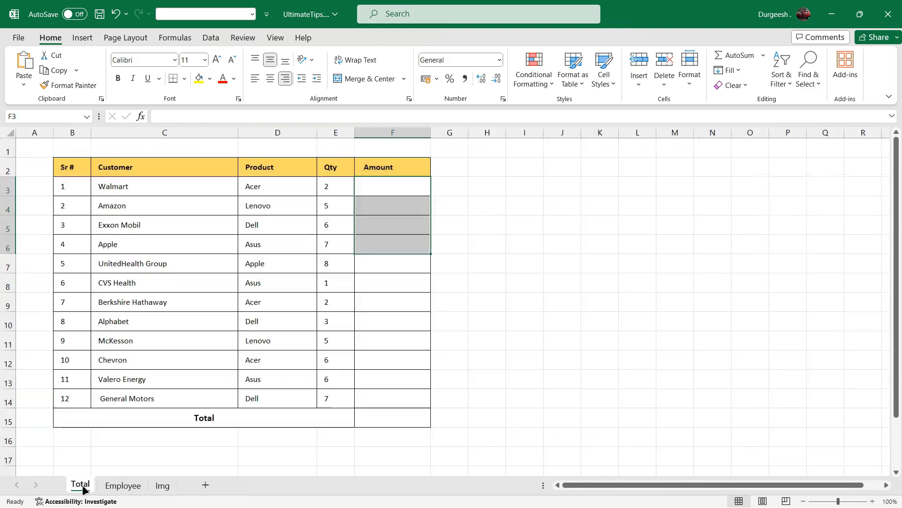
{"action": "left_click", "coordinate": [277, 364]}
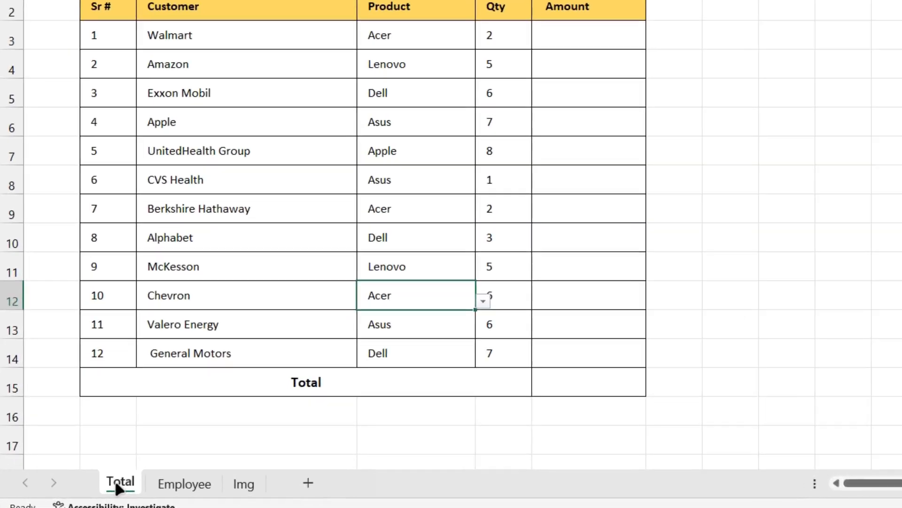
{"action": "right_click", "coordinate": [117, 484]}
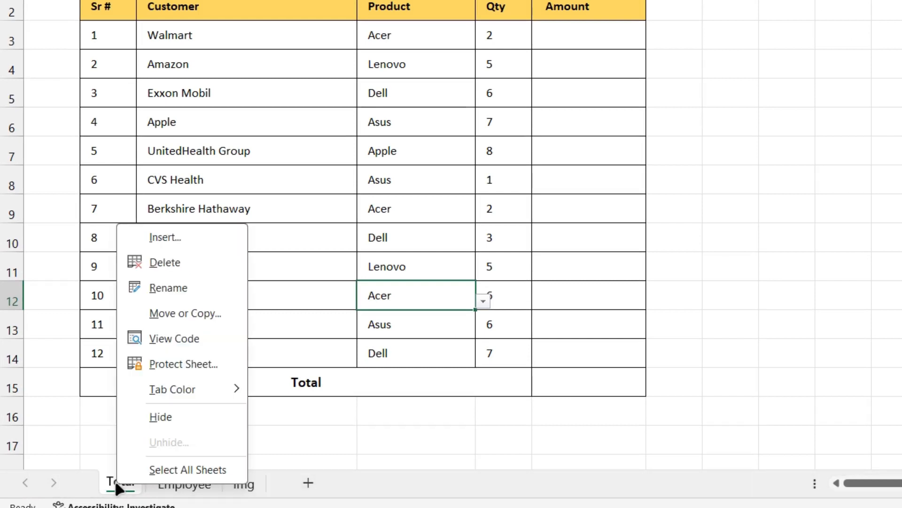
{"action": "left_click", "coordinate": [182, 313]}
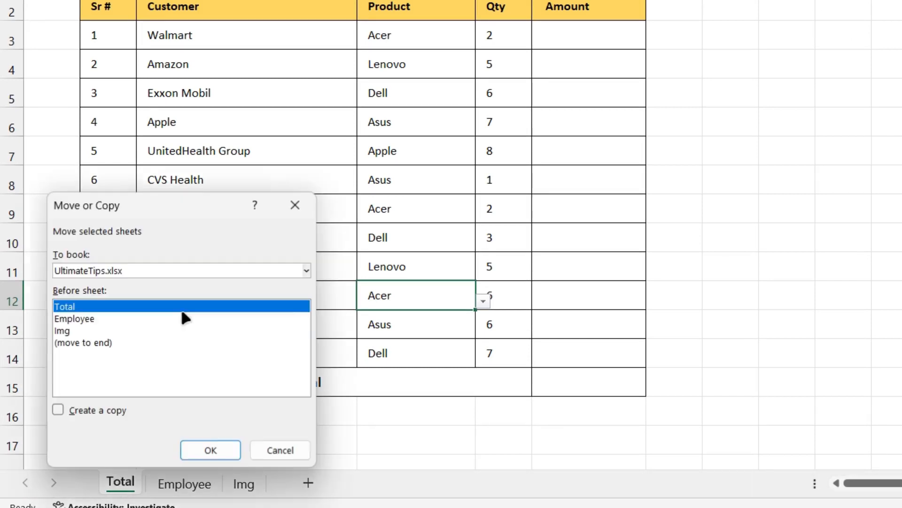
{"action": "left_click", "coordinate": [102, 408]}
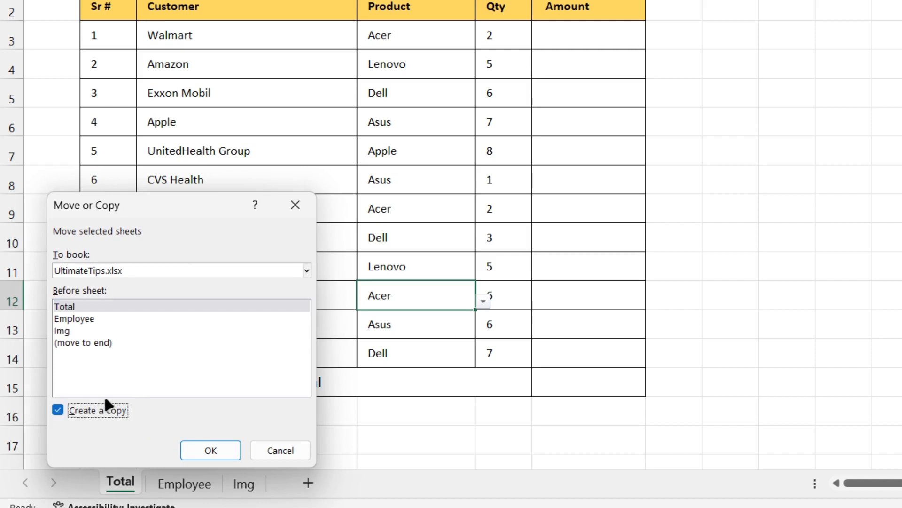
{"action": "left_click", "coordinate": [105, 341]}
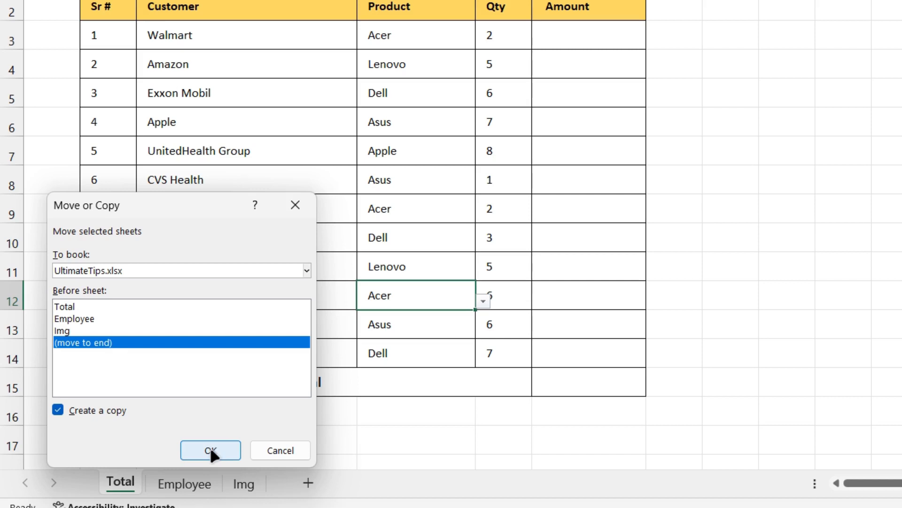
{"action": "left_click", "coordinate": [295, 448]}
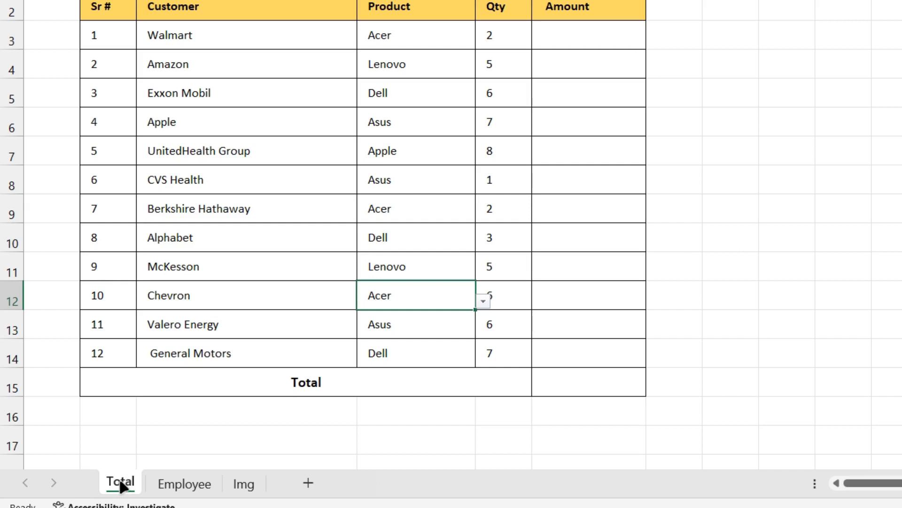
- Duplicate the Total sheet directly in the sheet order, placing the copy after Img, and check its cells
{"action": "left_click_drag", "start_coordinate": [121, 486], "coordinate": [145, 449]}
{"action": "left_click_drag", "start_coordinate": [209, 443], "coordinate": [278, 465]}
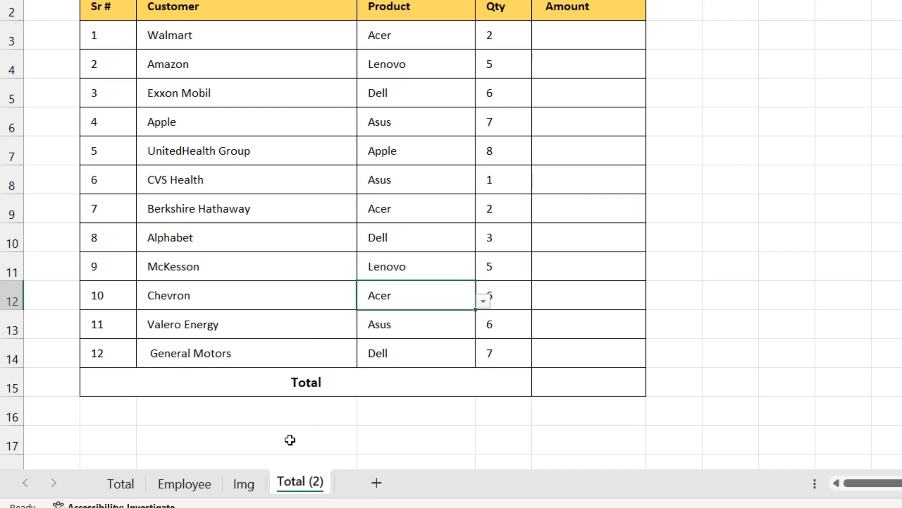
{"action": "left_click", "coordinate": [222, 248]}
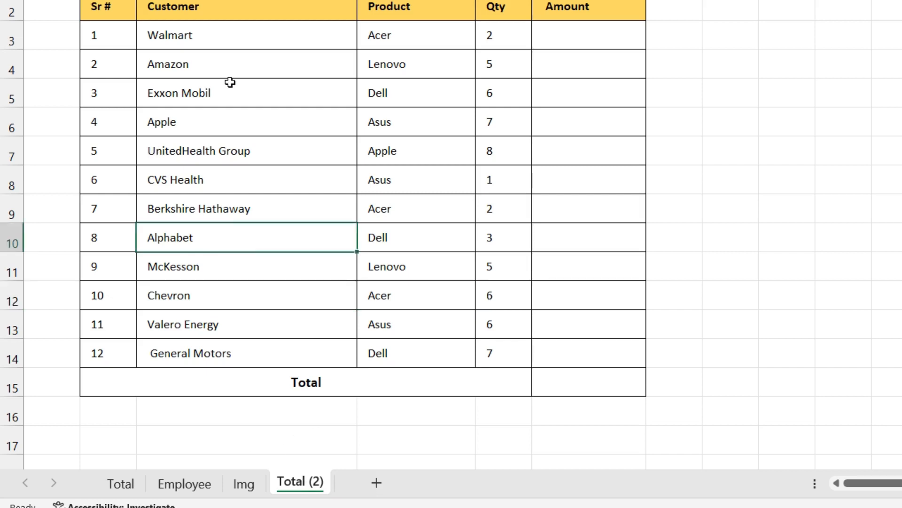
{"action": "left_click", "coordinate": [335, 365]}
- Delete the Total (2) worksheet permanently
{"action": "right_click", "coordinate": [306, 483]}
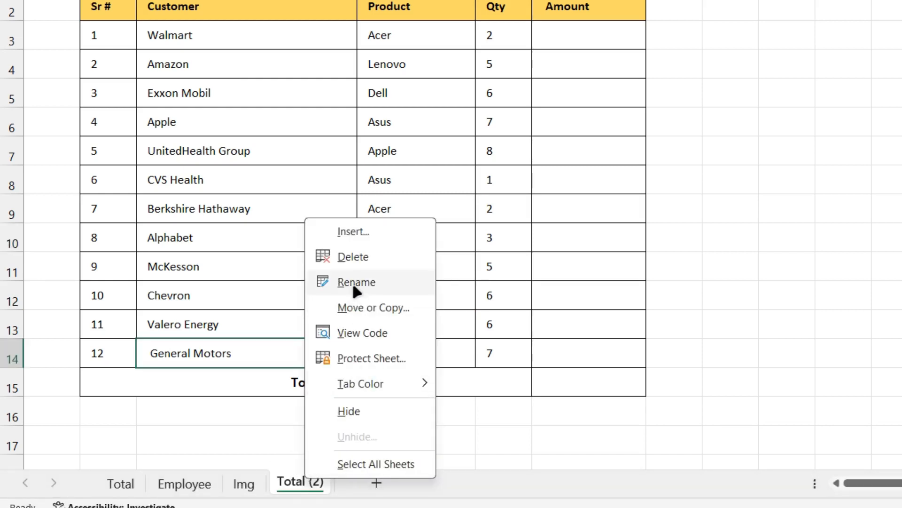
{"action": "left_click", "coordinate": [354, 259]}
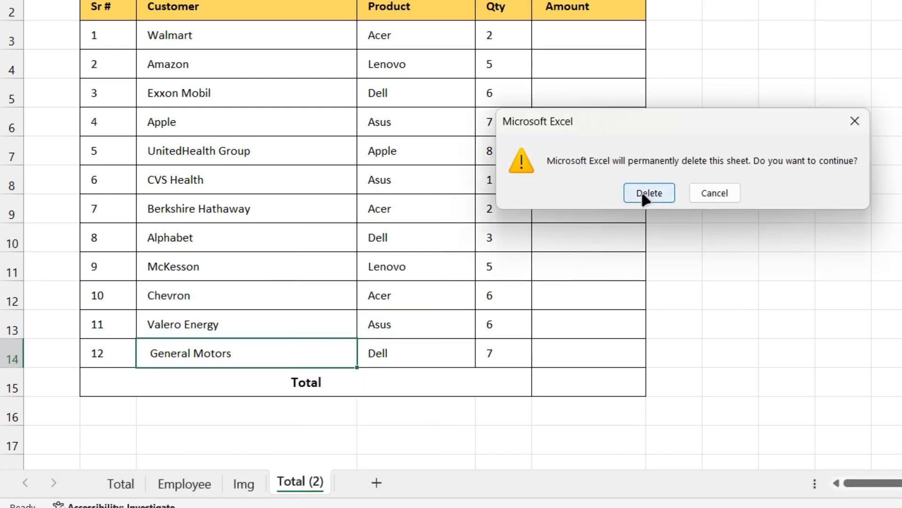
{"action": "left_click", "coordinate": [643, 195]}
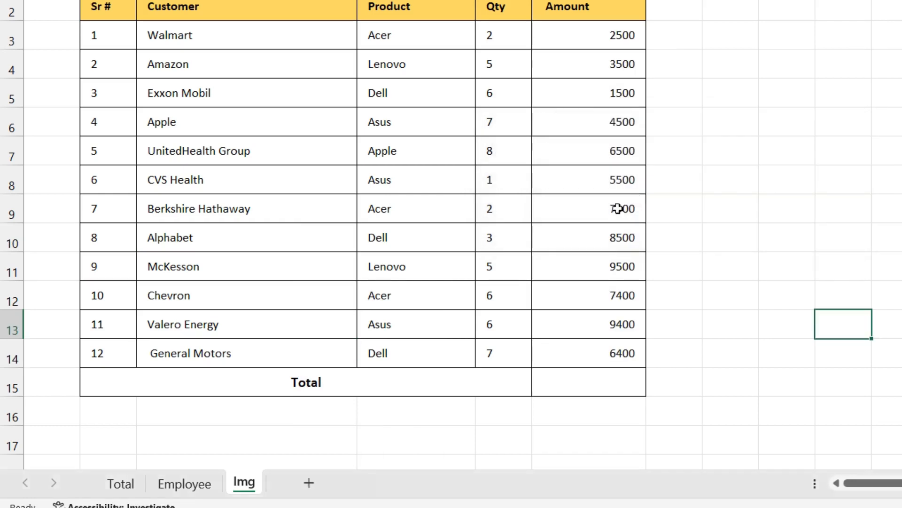
- Duplicate the Total sheet directly in the sheet order, placing the copy between Employee and Img
{"action": "left_click", "coordinate": [125, 484]}
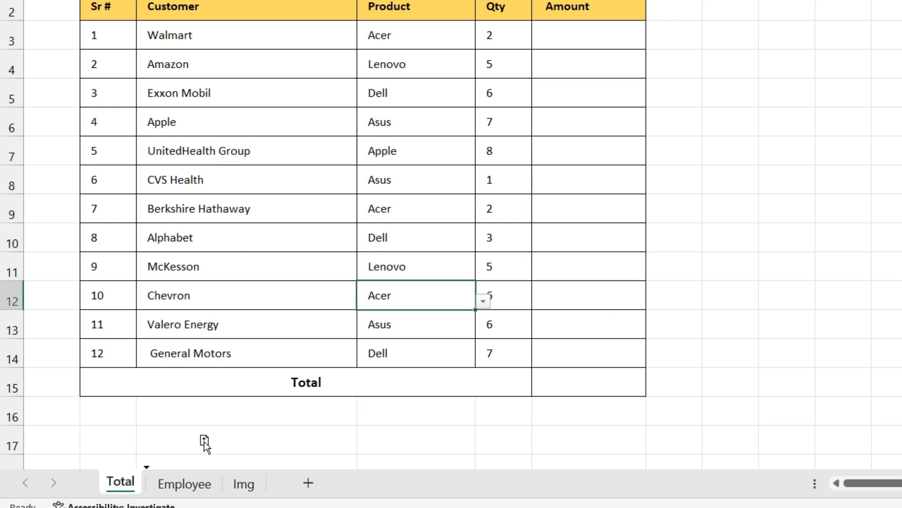
{"action": "left_click_drag", "start_coordinate": [226, 464], "coordinate": [226, 465]}
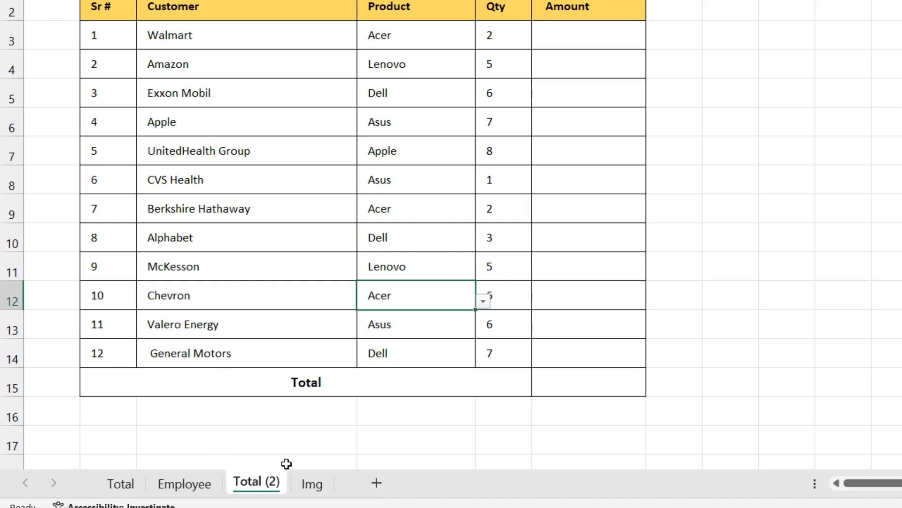
{"action": "left_click", "coordinate": [327, 441]}
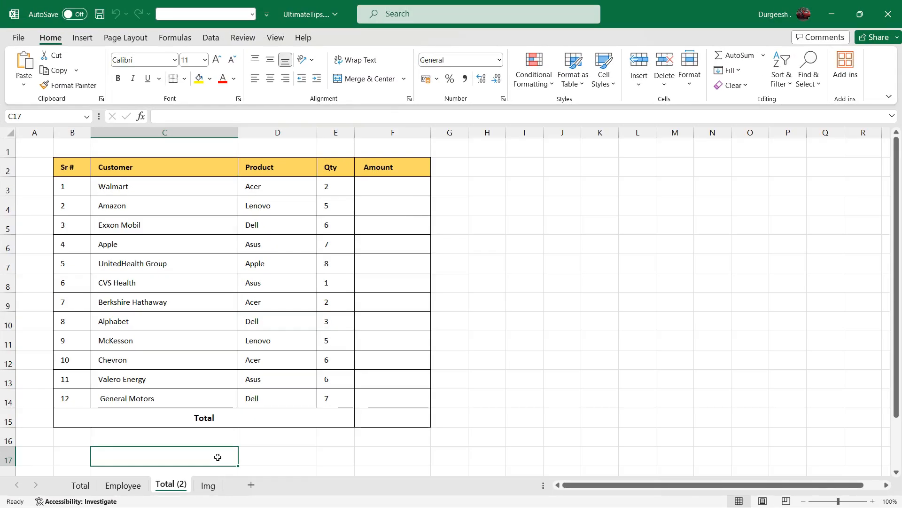
- On the Img sheet, copy the whole customer table in B2:F15, including the header and Total row
{"action": "left_click", "coordinate": [212, 488]}
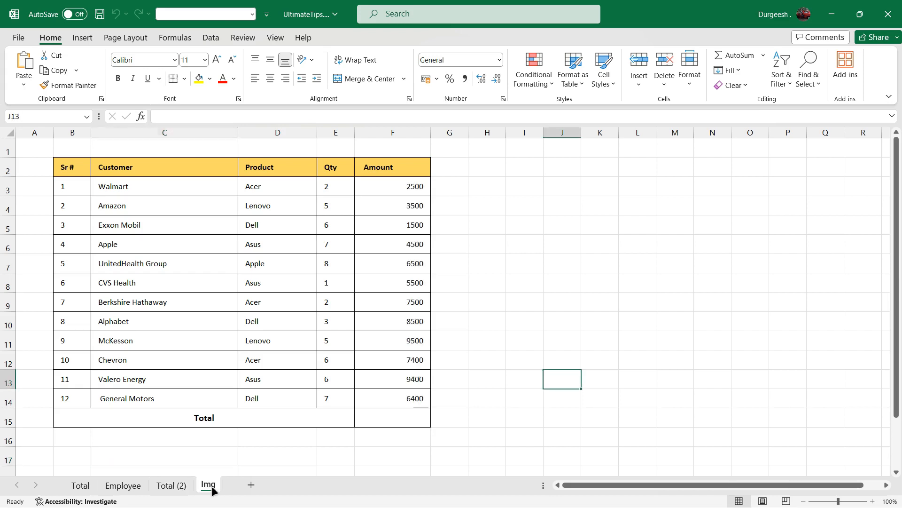
{"action": "left_click", "coordinate": [468, 276]}
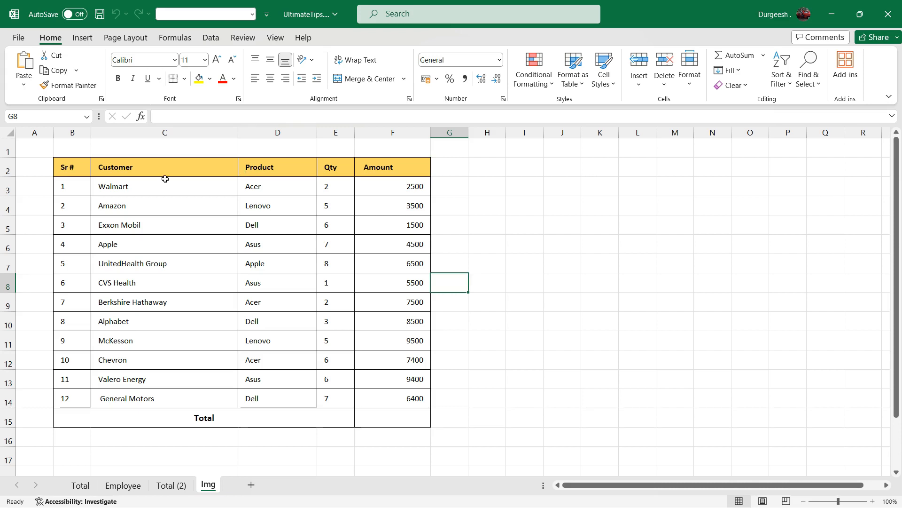
{"action": "left_click_drag", "start_coordinate": [66, 167], "coordinate": [395, 411]}
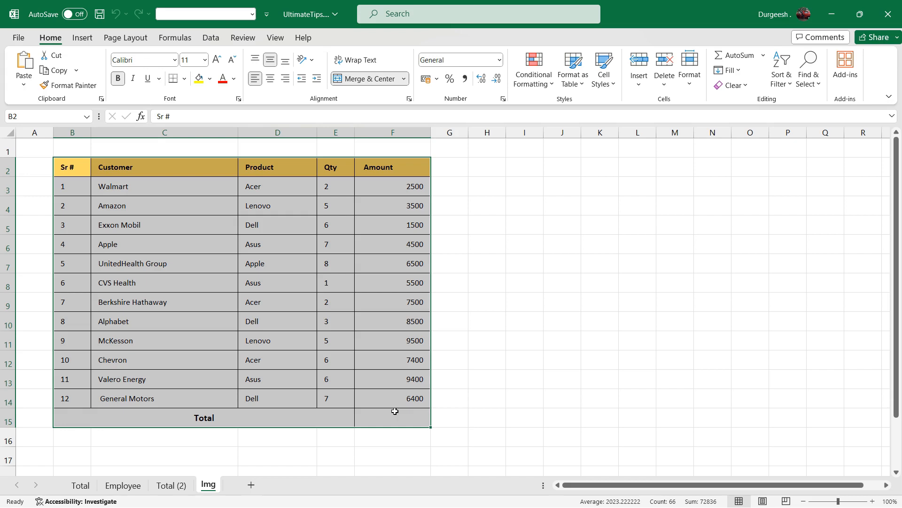
{"action": "left_click", "coordinate": [651, 230]}
{"action": "left_click_drag", "start_coordinate": [74, 166], "coordinate": [385, 413]}
{"action": "key", "text": "ctrl+c"}
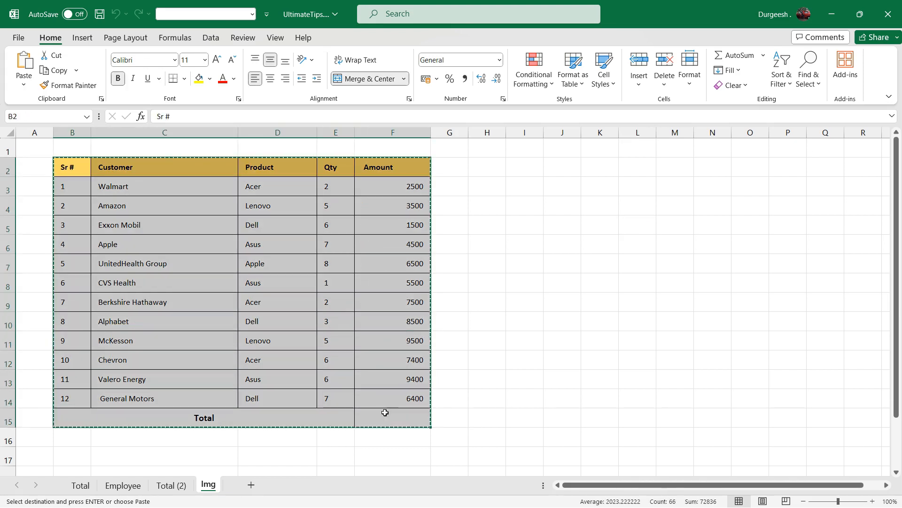
- Paste the copied customer table as a static picture at cell I2
{"action": "left_click", "coordinate": [522, 169]}
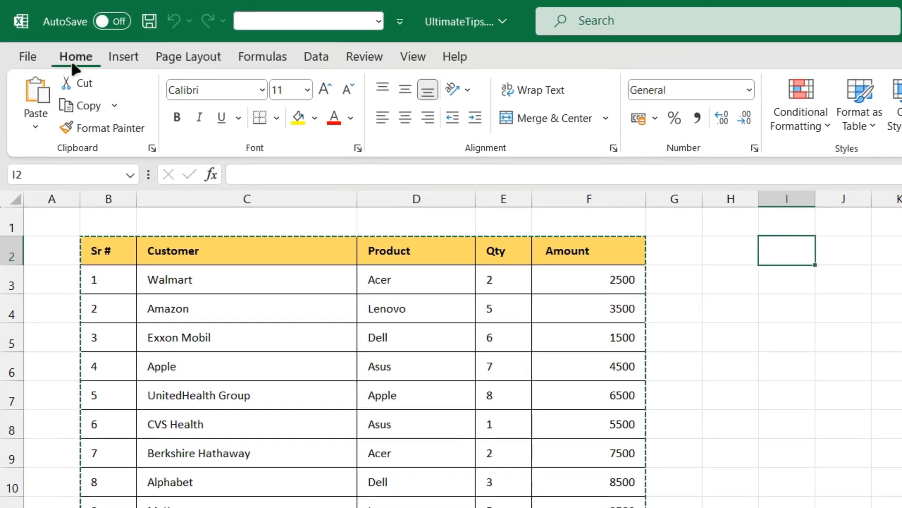
{"action": "left_click", "coordinate": [37, 130]}
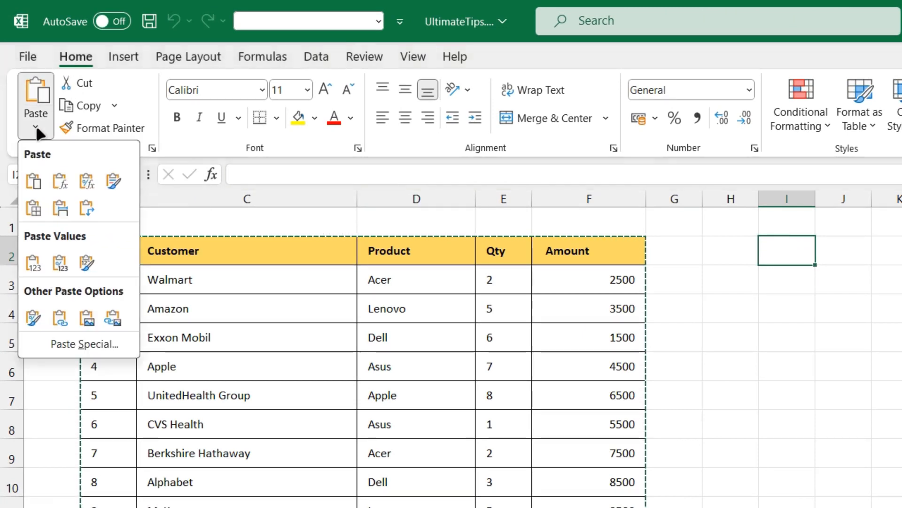
{"action": "left_click", "coordinate": [86, 316]}
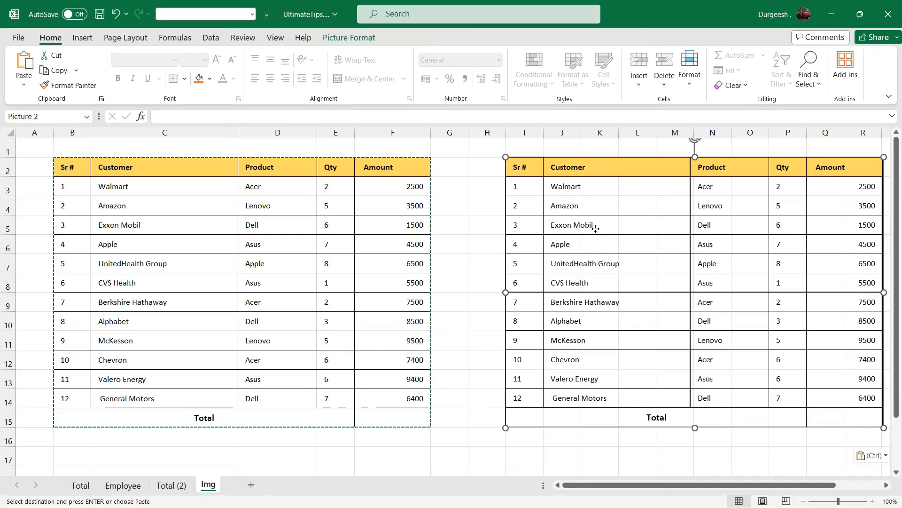
- Move the table picture up and left so it starts in column H, row 1, and start saving it as a picture file
{"action": "mouse_move", "coordinate": [582, 226]}
{"action": "left_mouse_down"}
{"action": "mouse_move", "coordinate": [503, 189]}
{"action": "mouse_move", "coordinate": [282, 168]}
{"action": "mouse_move", "coordinate": [571, 235]}
{"action": "mouse_move", "coordinate": [574, 207]}
{"action": "mouse_move", "coordinate": [576, 215]}
{"action": "left_mouse_up"}
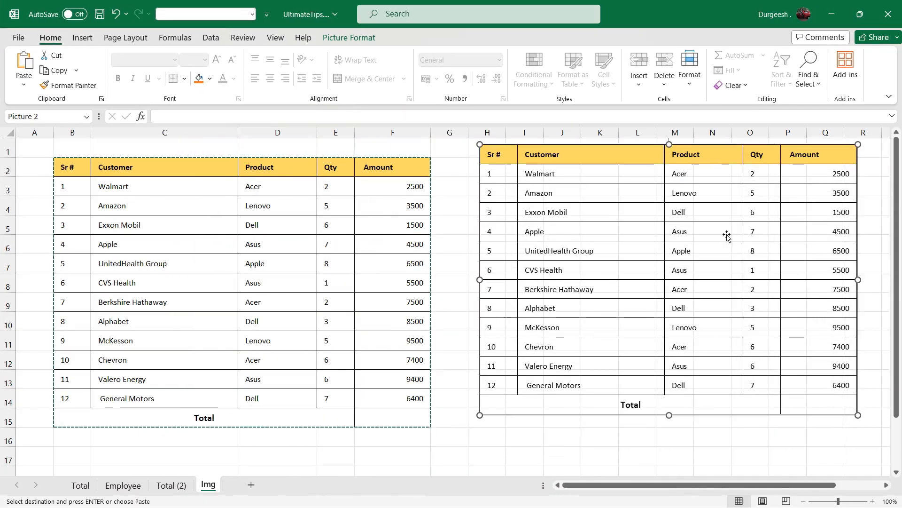
{"action": "right_click", "coordinate": [600, 210]}
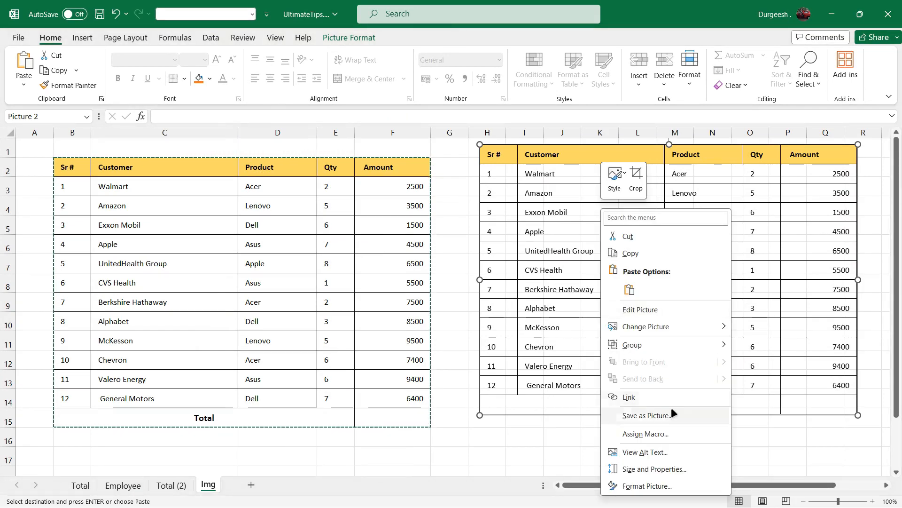
{"action": "left_click", "coordinate": [658, 417]}
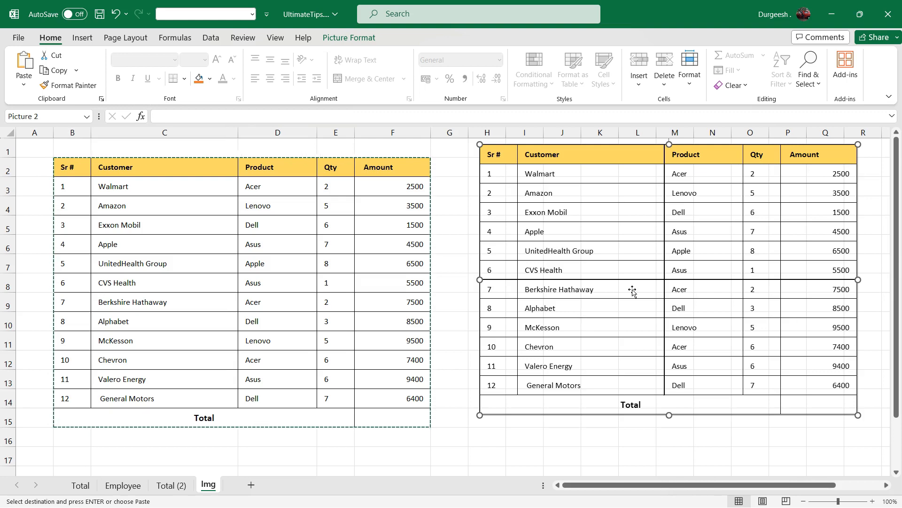
- On the Employee sheet, hide the City, Department and Hire Date columns (F, G and J)
{"action": "left_click", "coordinate": [116, 487]}
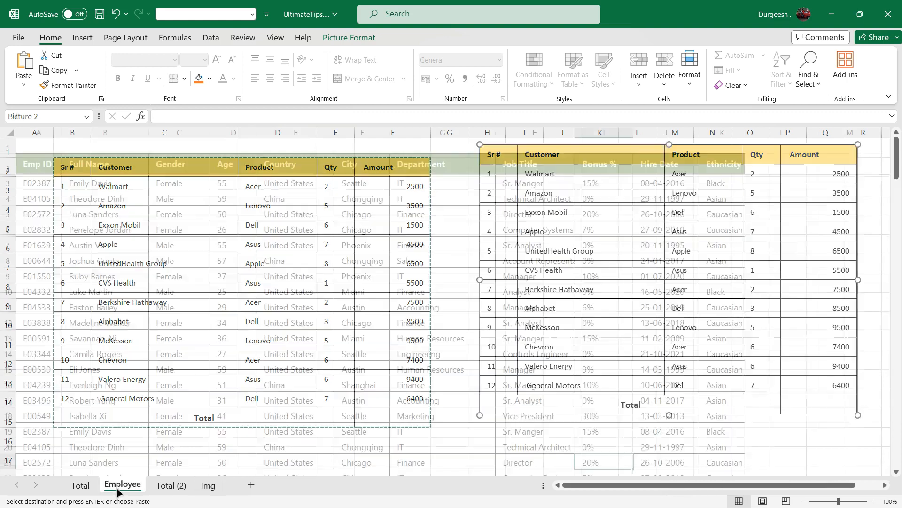
{"action": "left_click", "coordinate": [326, 319]}
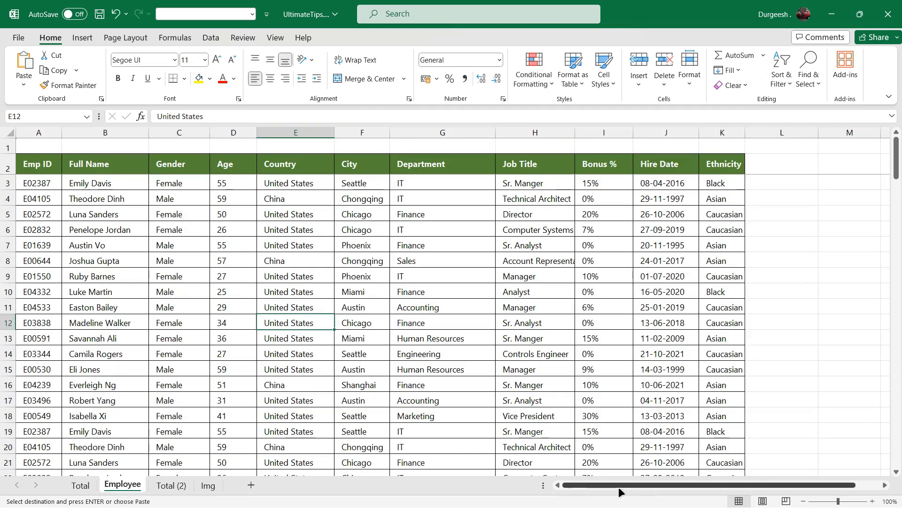
{"action": "left_click_drag", "start_coordinate": [584, 487], "coordinate": [583, 488]}
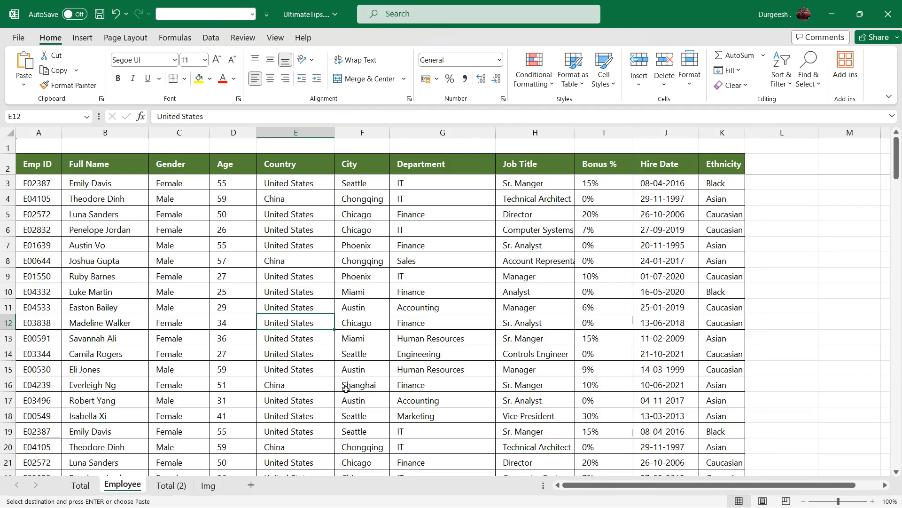
{"action": "scroll", "coordinate": [193, 263], "scroll_direction": "down", "scroll_amount": 15}
{"action": "scroll", "coordinate": [194, 263], "scroll_direction": "up", "scroll_amount": 15}
{"action": "left_click", "coordinate": [362, 132]}
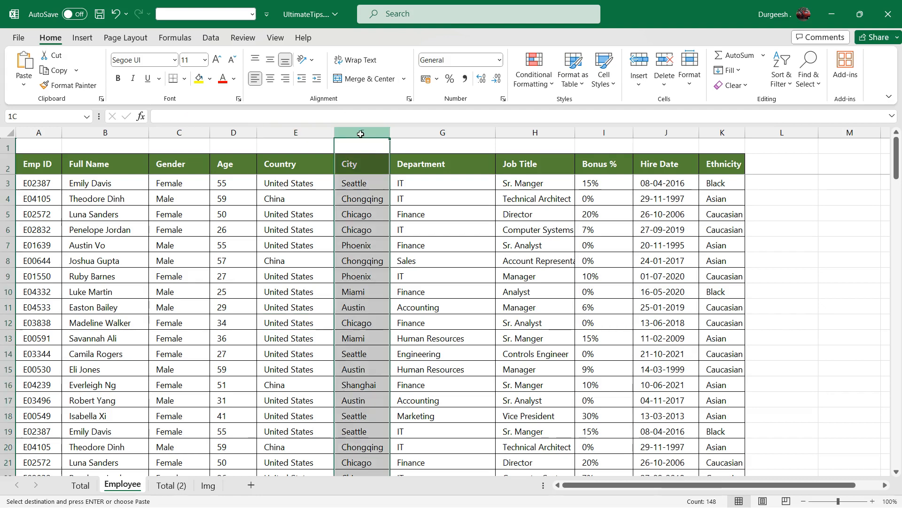
{"action": "left_click", "coordinate": [443, 132], "text": "ctrl"}
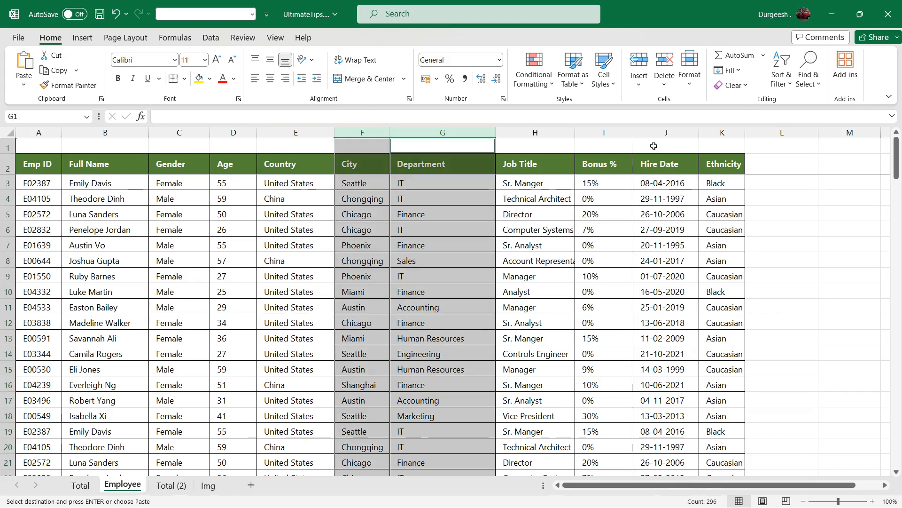
{"action": "left_click", "coordinate": [648, 132], "text": "ctrl"}
{"action": "right_click", "coordinate": [468, 132]}
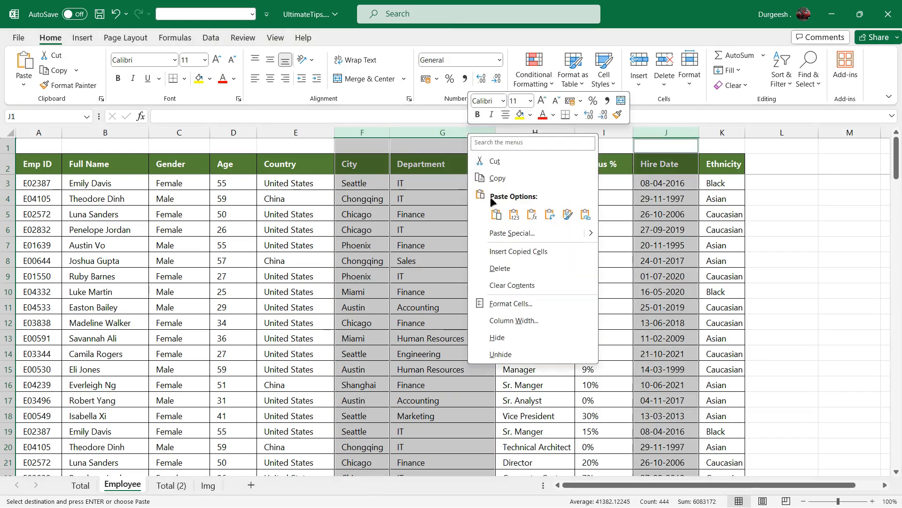
{"action": "left_click", "coordinate": [500, 337]}
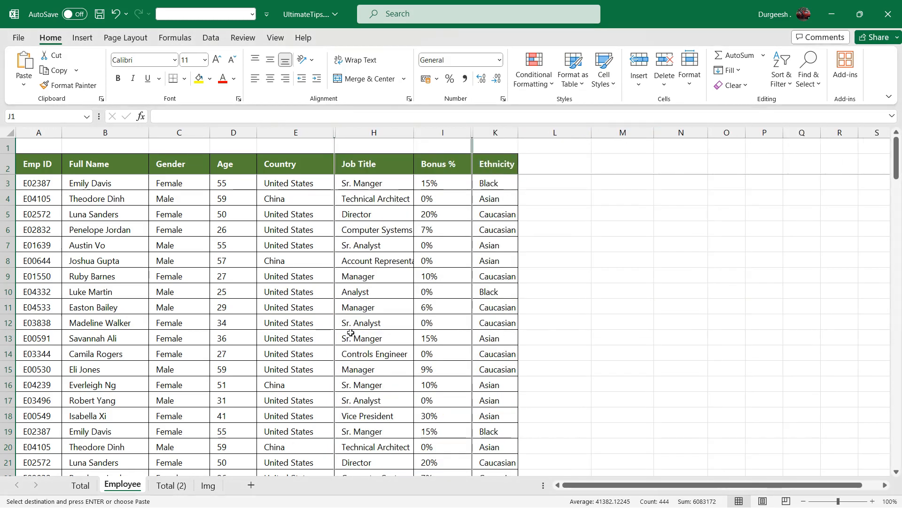
- Hide rows 10, 21, 28, 42 and 58 of the Employee sheet together
{"action": "scroll", "coordinate": [202, 308], "scroll_direction": "down", "scroll_amount": 1}
{"action": "scroll", "coordinate": [230, 307], "scroll_direction": "up", "scroll_amount": 1}
{"action": "left_click", "coordinate": [8, 291]}
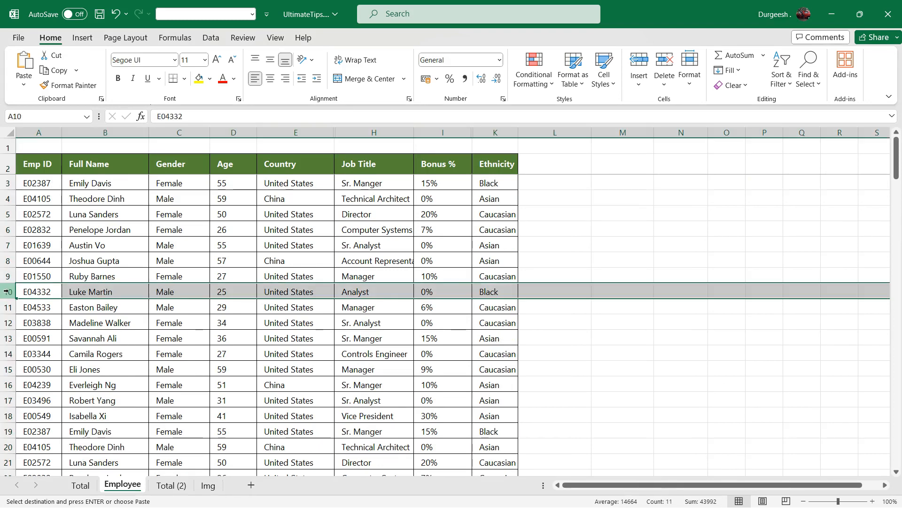
{"action": "scroll", "coordinate": [70, 333], "scroll_direction": "down", "scroll_amount": 3}
{"action": "left_click", "coordinate": [8, 322], "text": "ctrl"}
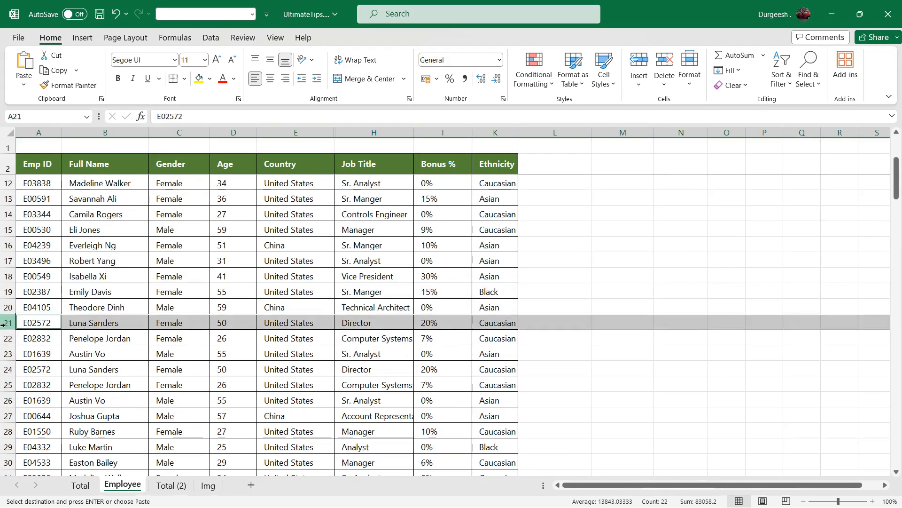
{"action": "left_click", "coordinate": [8, 431], "text": "ctrl"}
{"action": "scroll", "coordinate": [60, 363], "scroll_direction": "down", "scroll_amount": 6}
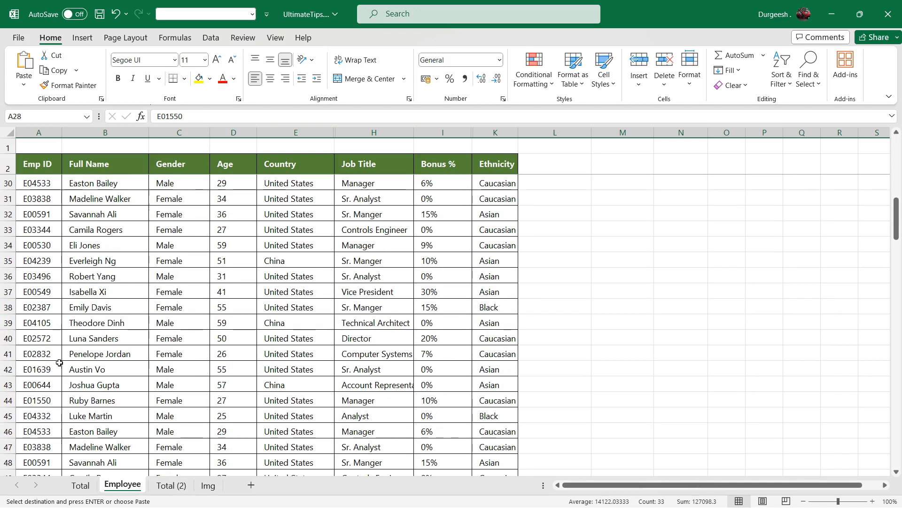
{"action": "left_click", "coordinate": [8, 372], "text": "ctrl"}
{"action": "scroll", "coordinate": [52, 395], "scroll_direction": "down", "scroll_amount": 3}
{"action": "scroll", "coordinate": [63, 404], "scroll_direction": "down", "scroll_amount": 2}
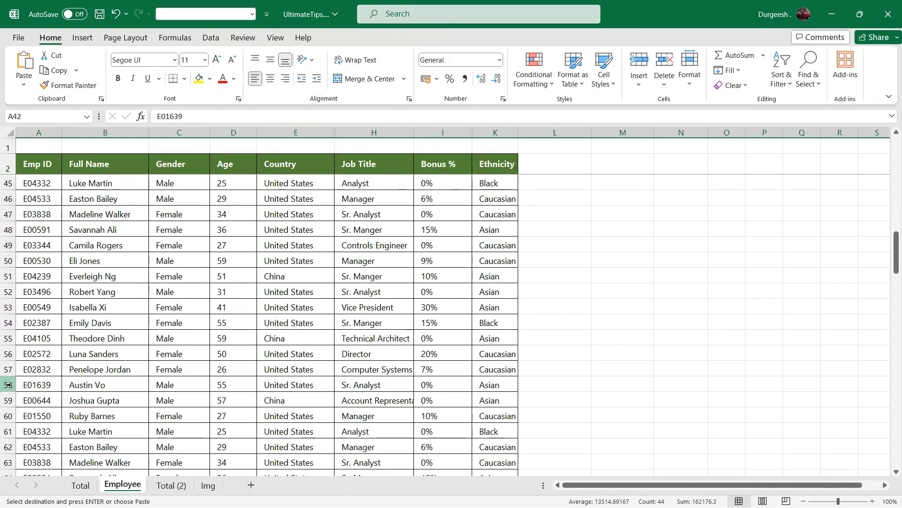
{"action": "left_click", "coordinate": [9, 384], "text": "ctrl"}
{"action": "right_click", "coordinate": [4, 386]}
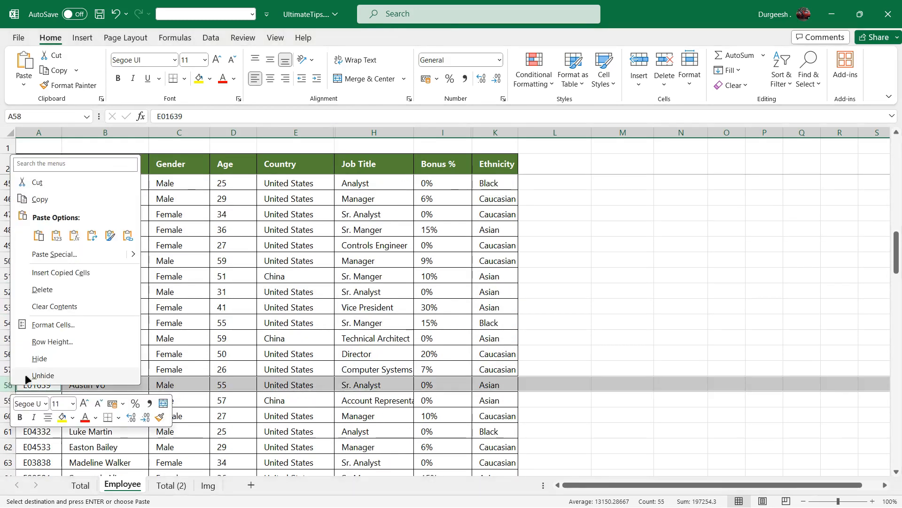
{"action": "left_click", "coordinate": [43, 357]}
{"action": "left_click", "coordinate": [552, 320]}
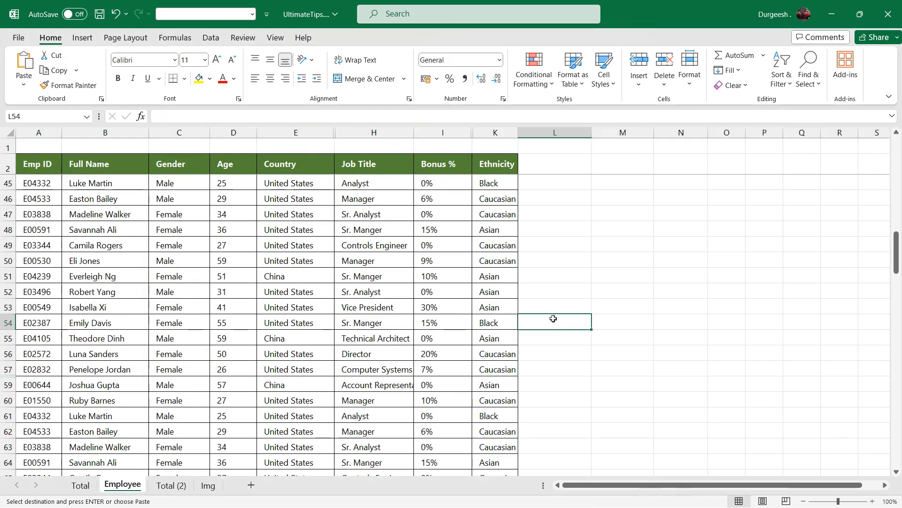
- Copy the entire employee table, hidden rows and columns included, and paste it at A1 of a new worksheet placed after Employee
{"action": "left_click", "coordinate": [109, 190]}
{"action": "key", "text": "ctrl+a"}
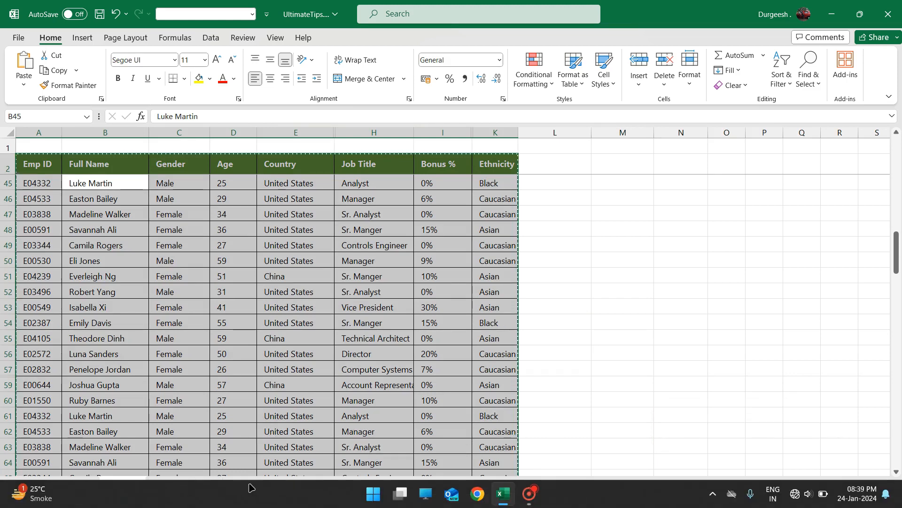
{"action": "left_click", "coordinate": [268, 417]}
{"action": "left_click", "coordinate": [251, 484]}
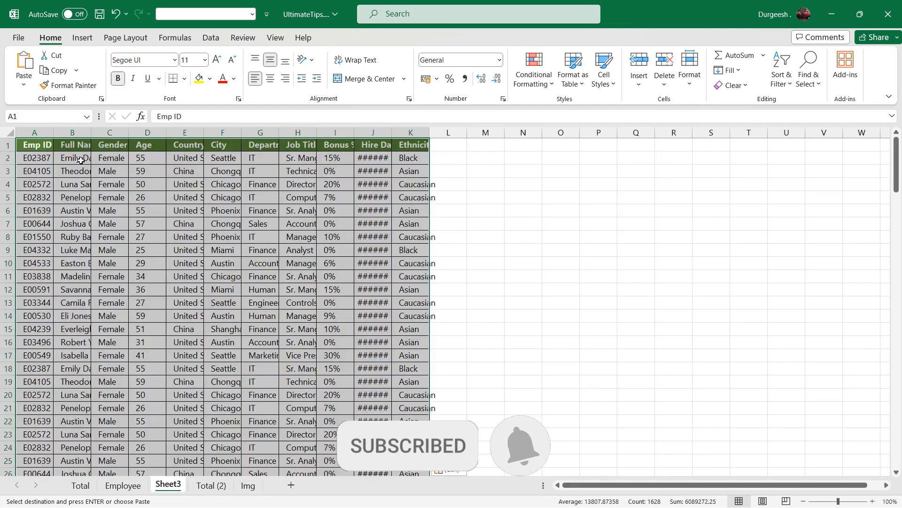
{"action": "key", "text": "ctrl+v"}
{"action": "left_click", "coordinate": [525, 196]}
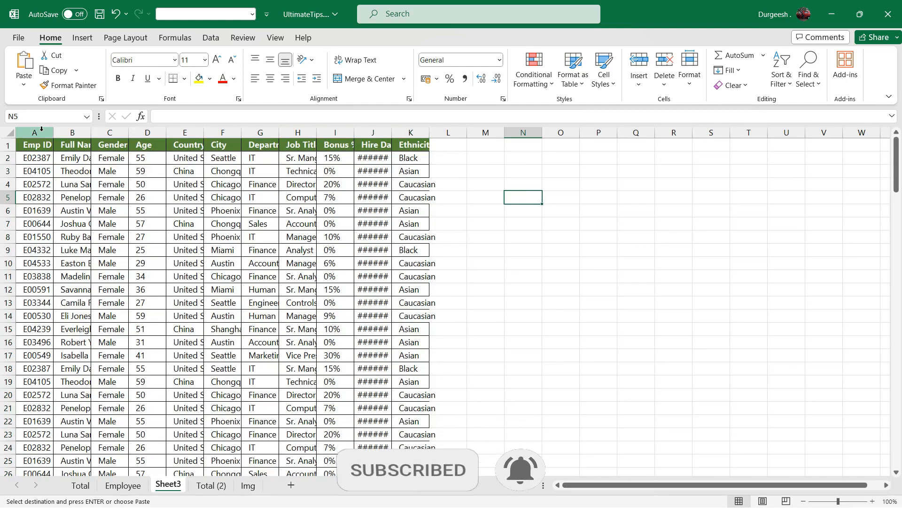
- Autofit columns A to K of the pasted table on the new sheet and return to the Employee sheet
{"action": "left_click_drag", "start_coordinate": [34, 132], "coordinate": [396, 141]}
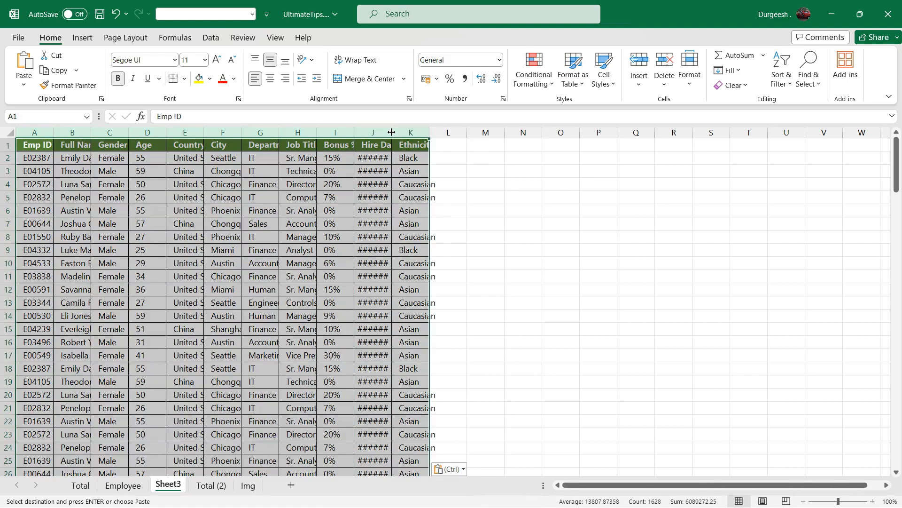
{"action": "double_click", "coordinate": [392, 132]}
{"action": "left_click", "coordinate": [718, 266]}
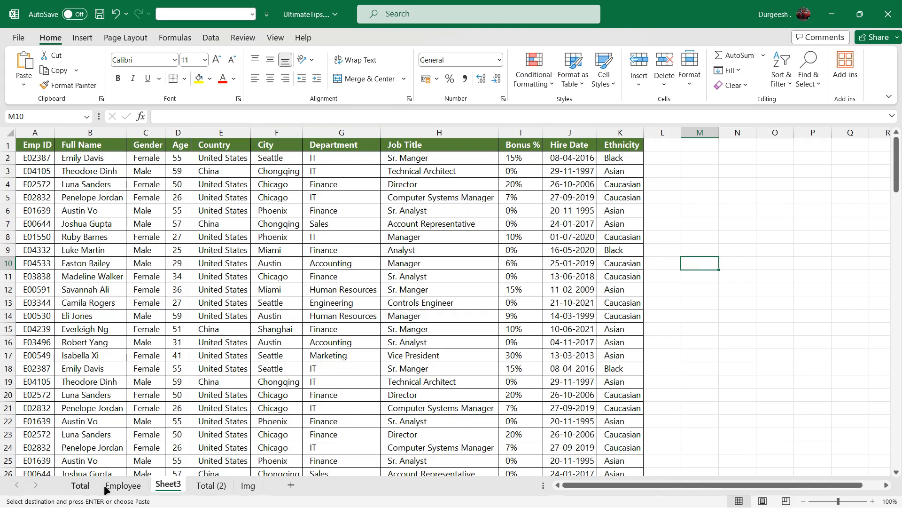
{"action": "left_click", "coordinate": [123, 485]}
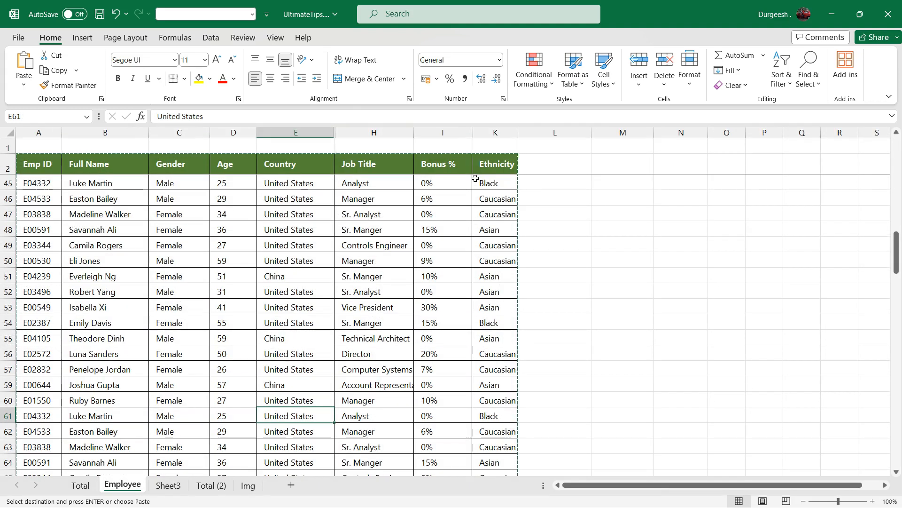
- Check the table pasted on Sheet3 for the hidden rows and columns, and return to the Employee sheet
{"action": "left_click", "coordinate": [205, 486]}
{"action": "left_click", "coordinate": [179, 486]}
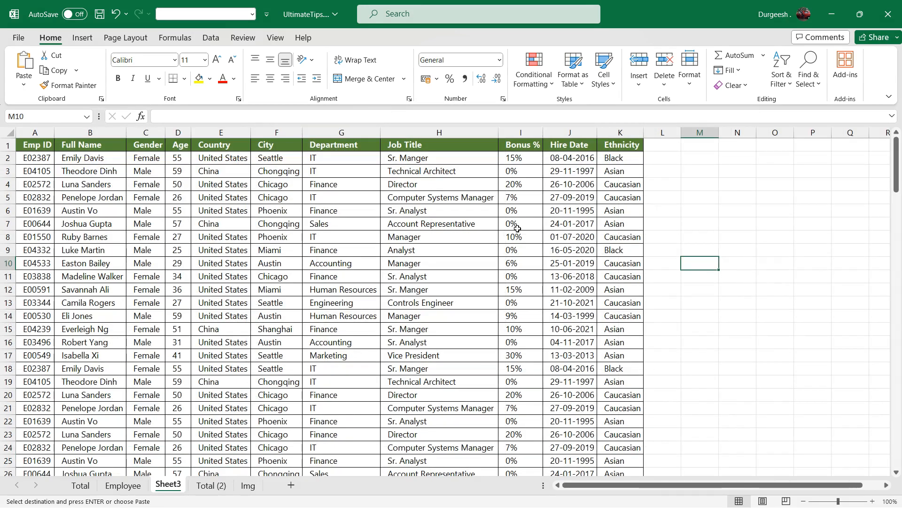
{"action": "left_click", "coordinate": [79, 485]}
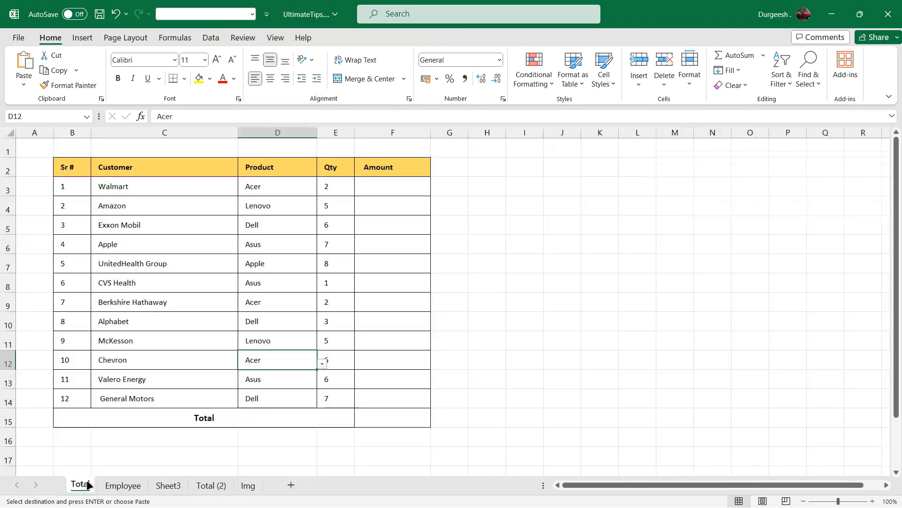
{"action": "left_click", "coordinate": [135, 481]}
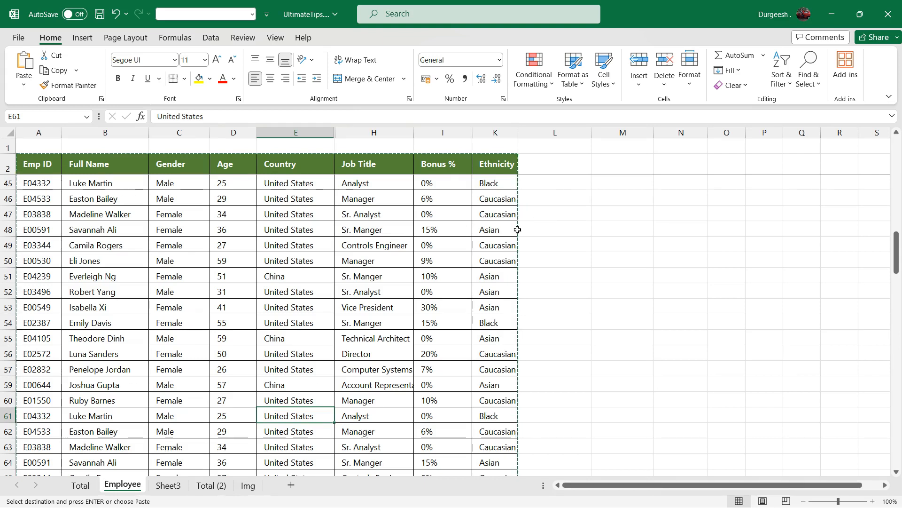
- Cancel the pending copy on the Employee sheet and select only the visible cells of the whole employee table
{"action": "left_click", "coordinate": [543, 229]}
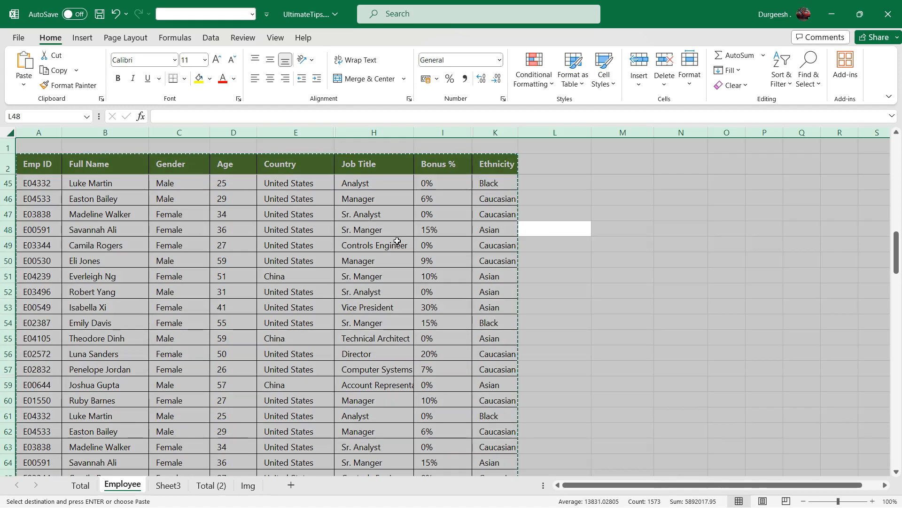
{"action": "left_click", "coordinate": [397, 241]}
{"action": "key", "text": "Escape"}
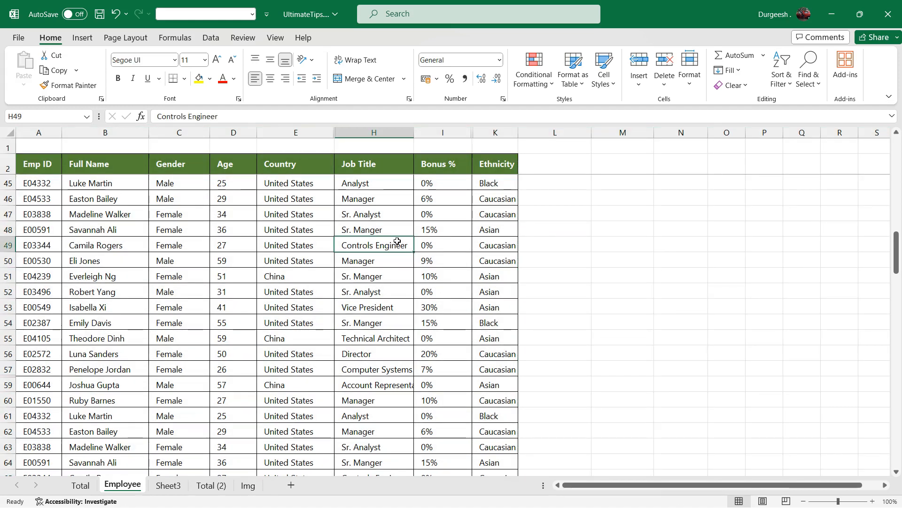
{"action": "key", "text": "ctrl+a"}
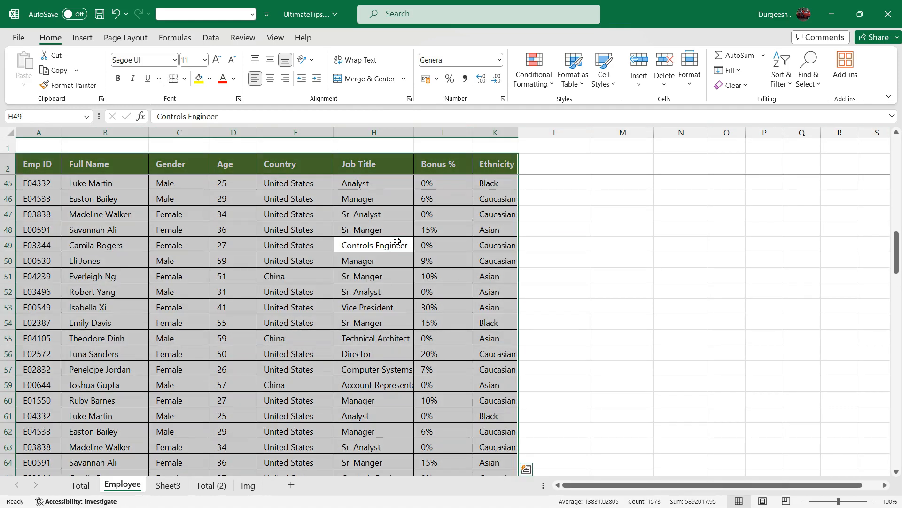
{"action": "key", "text": "alt+semicolon"}
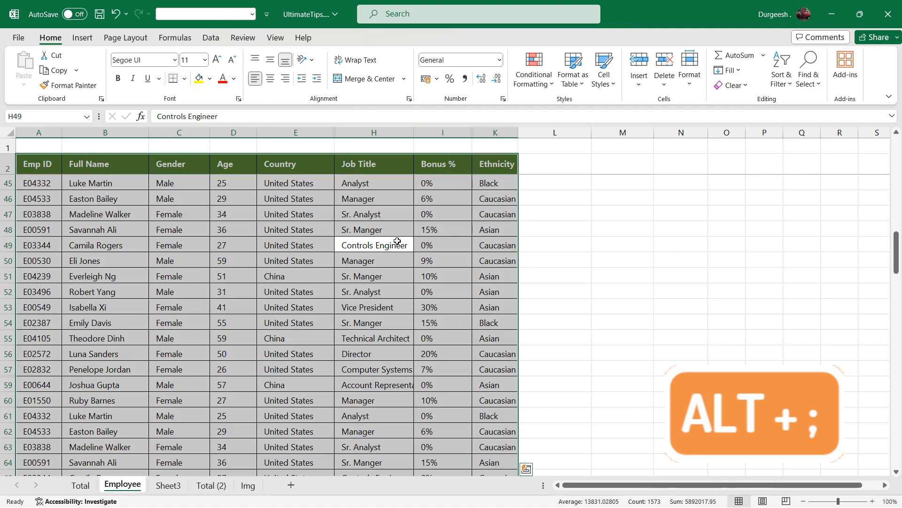
{"action": "key", "text": "alt+semicolon"}
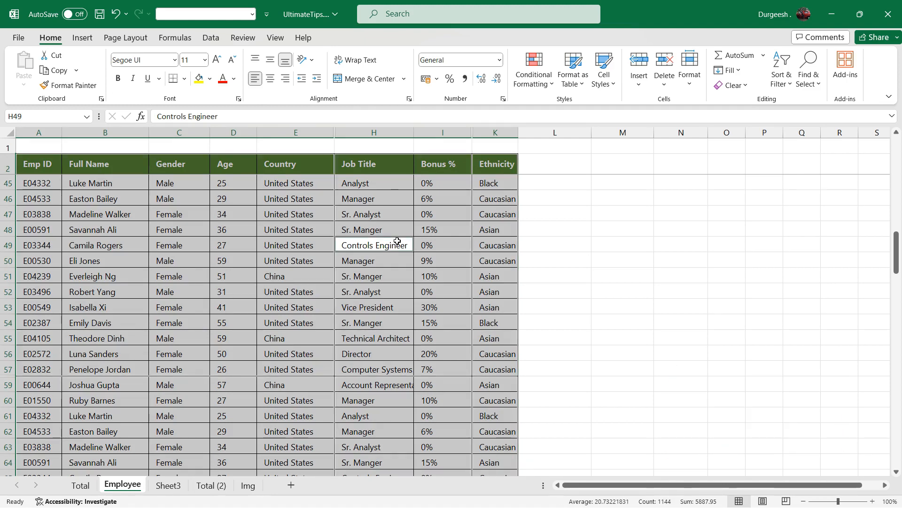
- Copy the selected visible cells and paste them at A1 of a new worksheet placed after Employee
{"action": "key", "text": "ctrl+c"}
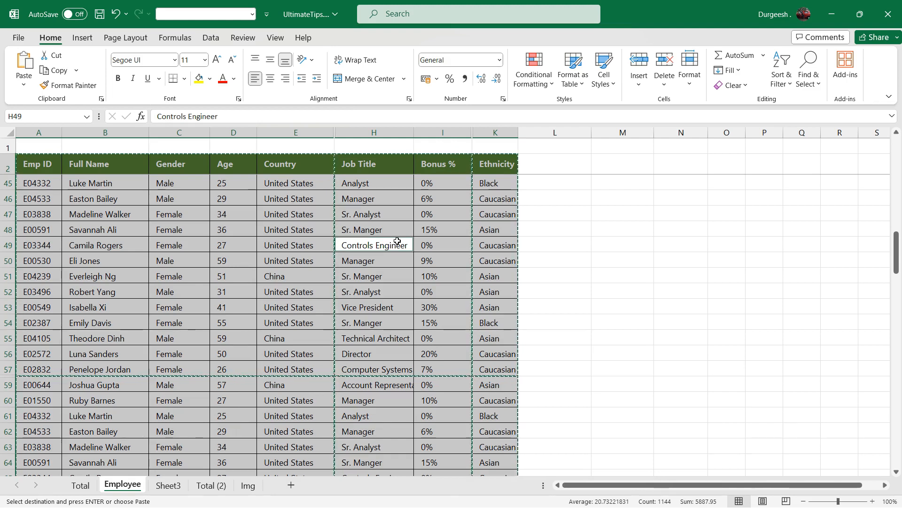
{"action": "left_click", "coordinate": [291, 485]}
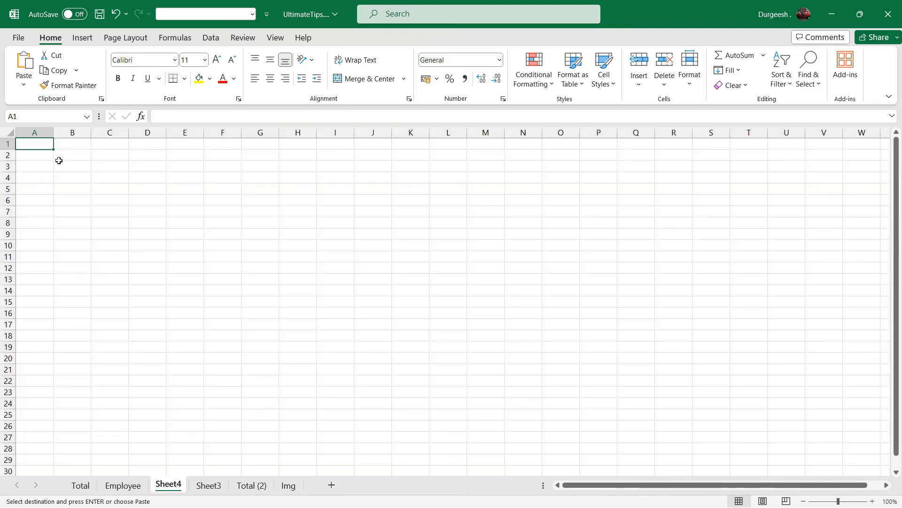
{"action": "key", "text": "ctrl+v"}
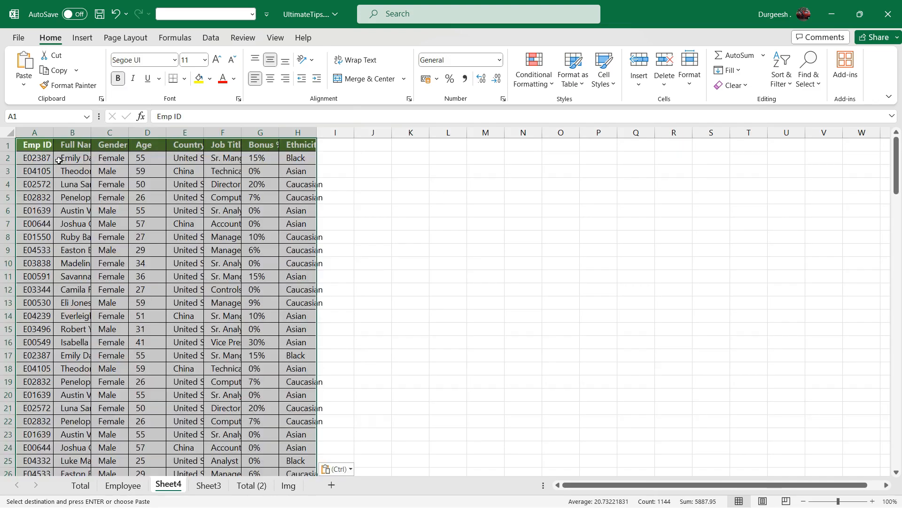
- Autofit columns A to I around the pasted visible-only table on the new sheet and clear the selection
{"action": "left_click", "coordinate": [360, 222]}
{"action": "left_click_drag", "start_coordinate": [34, 132], "coordinate": [343, 141]}
{"action": "double_click", "coordinate": [278, 132]}
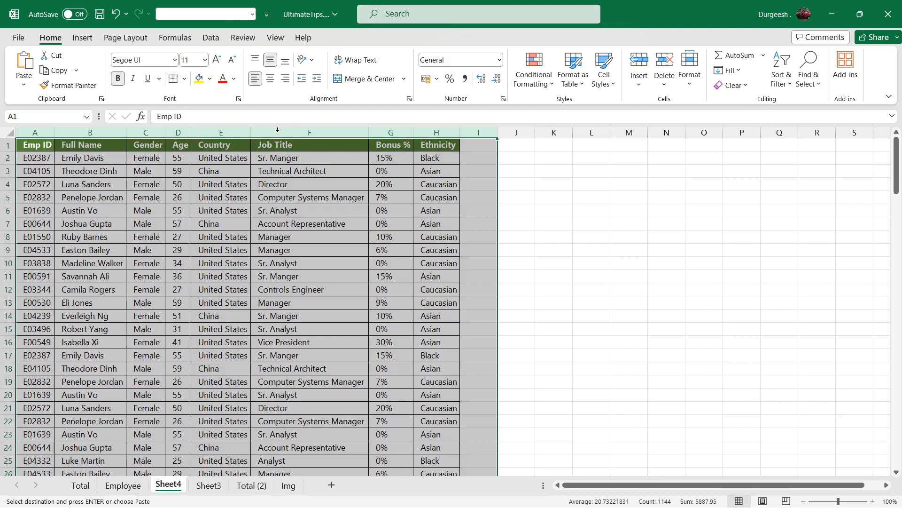
{"action": "left_click", "coordinate": [556, 213]}
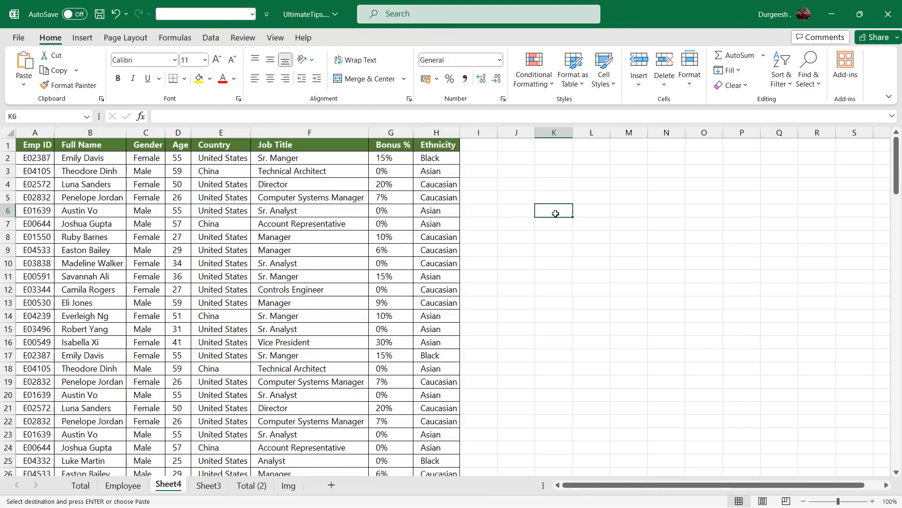